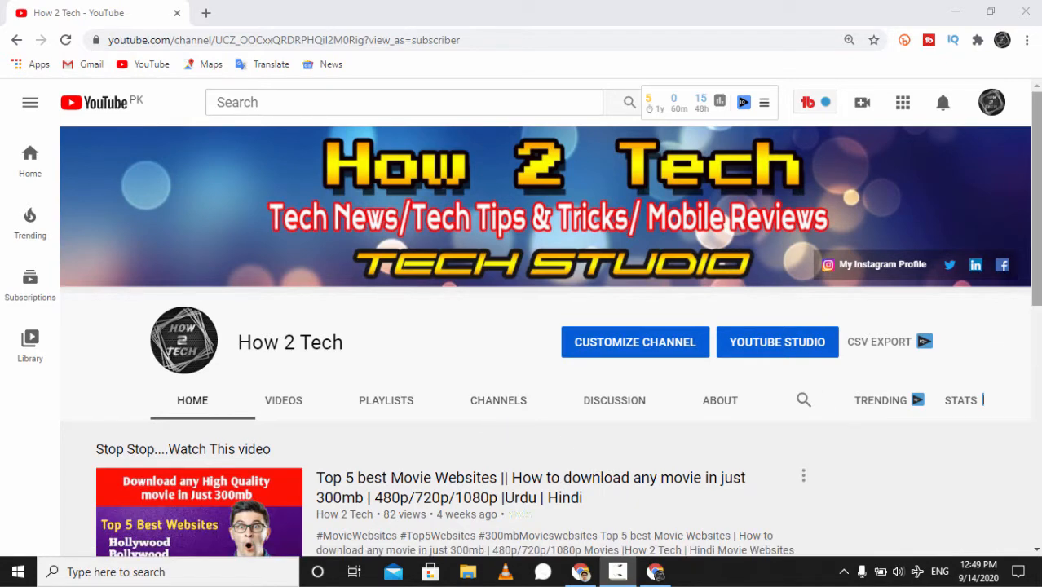
- Look through the uploaded videos on the How 2 Tech channel page
drag(1036, 253, 1036, 426)
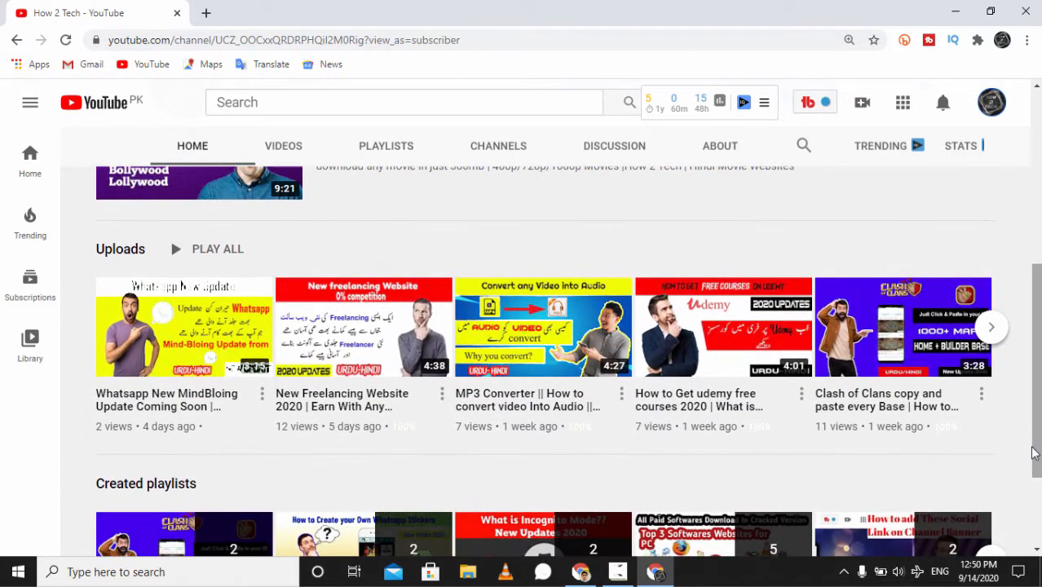
click(993, 329)
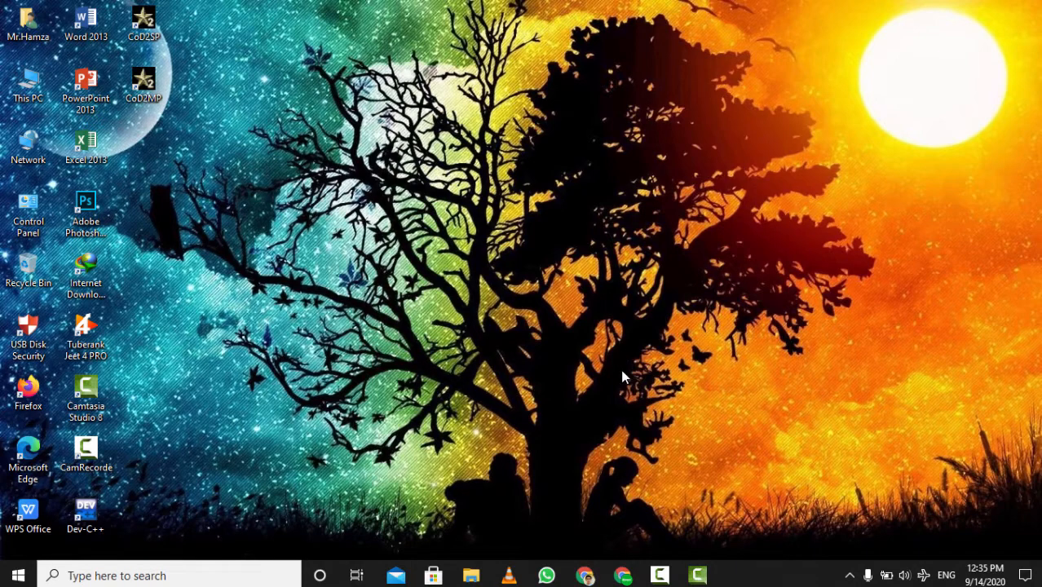
- Switch to the Chrome window with the Canva home page and check its address, canva.com
click(586, 576)
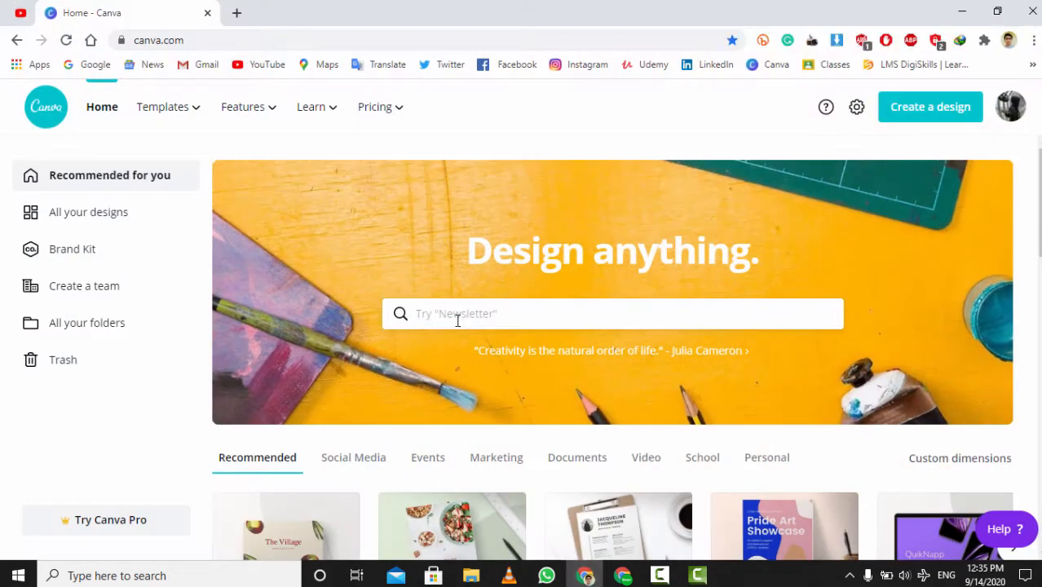
click(211, 40)
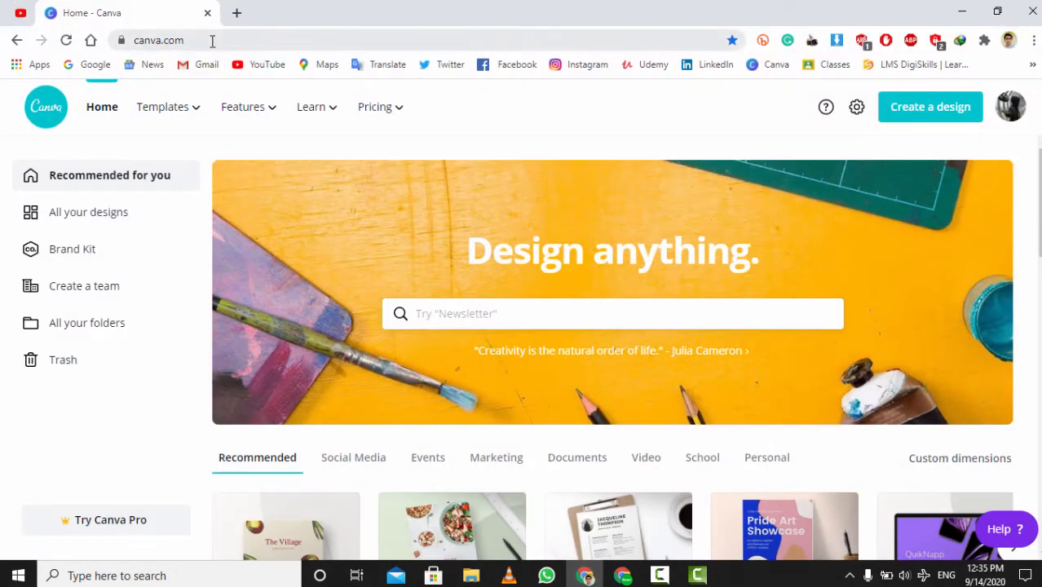
drag(187, 40, 142, 40)
click(249, 40)
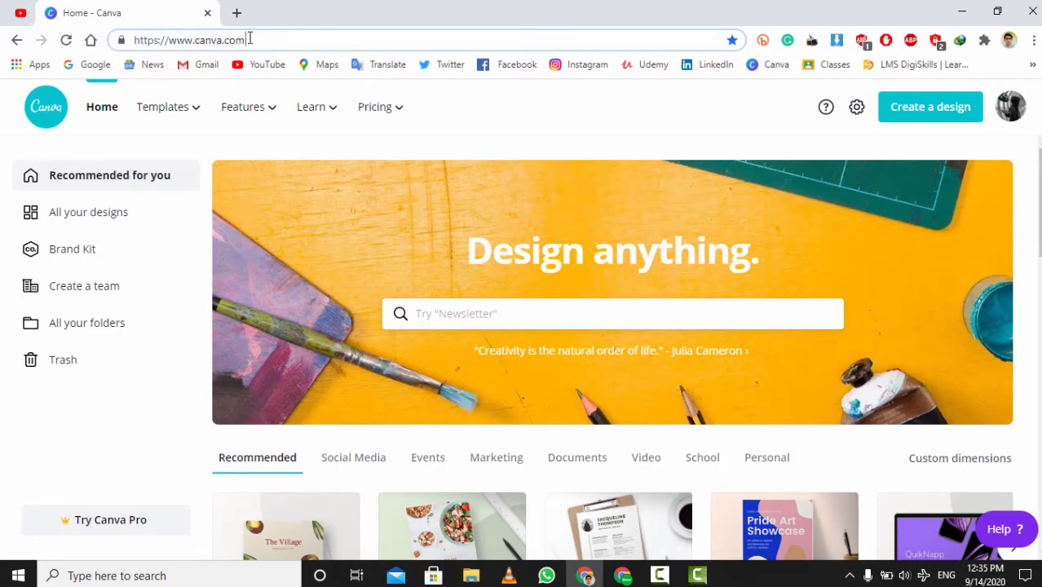
click(527, 117)
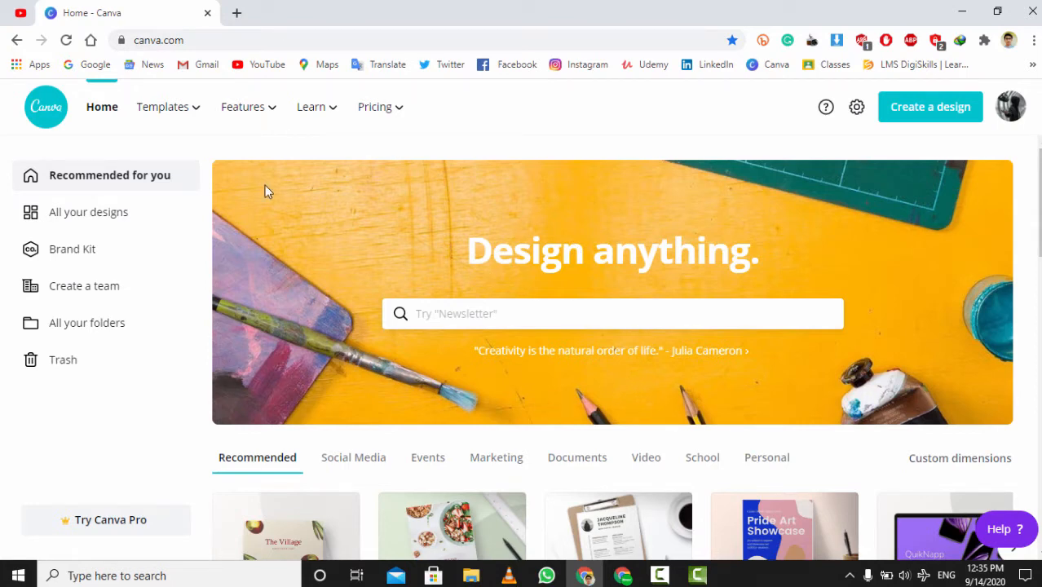
- Examine the Canva home page and browse the recommended design types as far as Desktop Wallpaper
scroll(372, 286, down, 5)
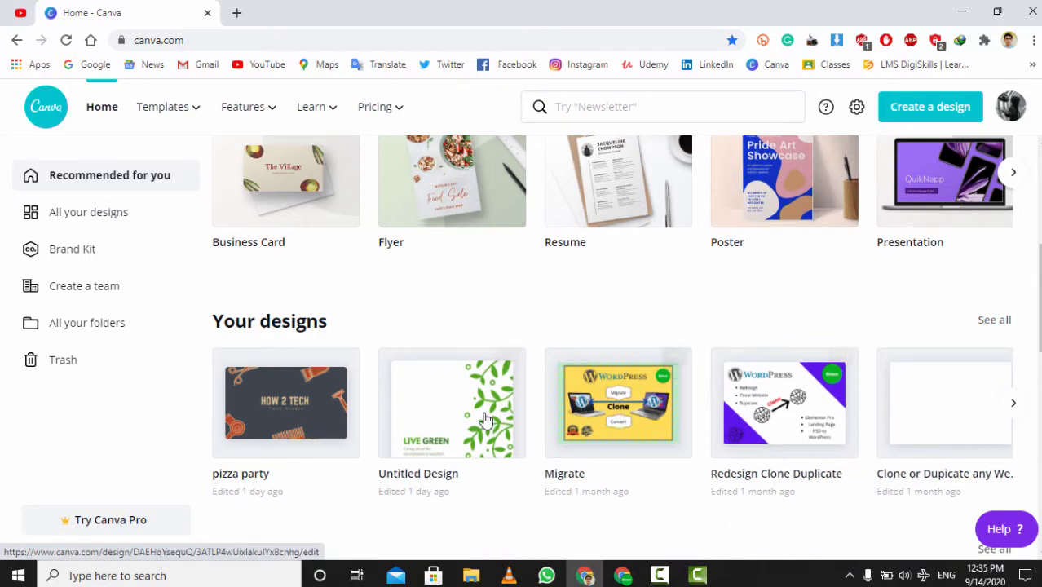
scroll(484, 420, up, 5)
mouse_move(186, 122)
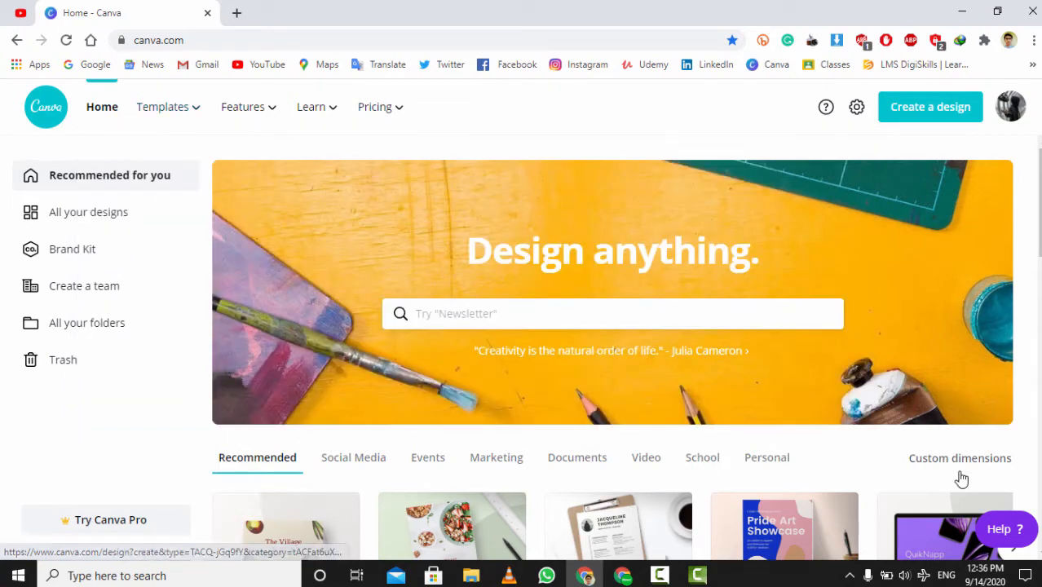
scroll(762, 457, down, 1)
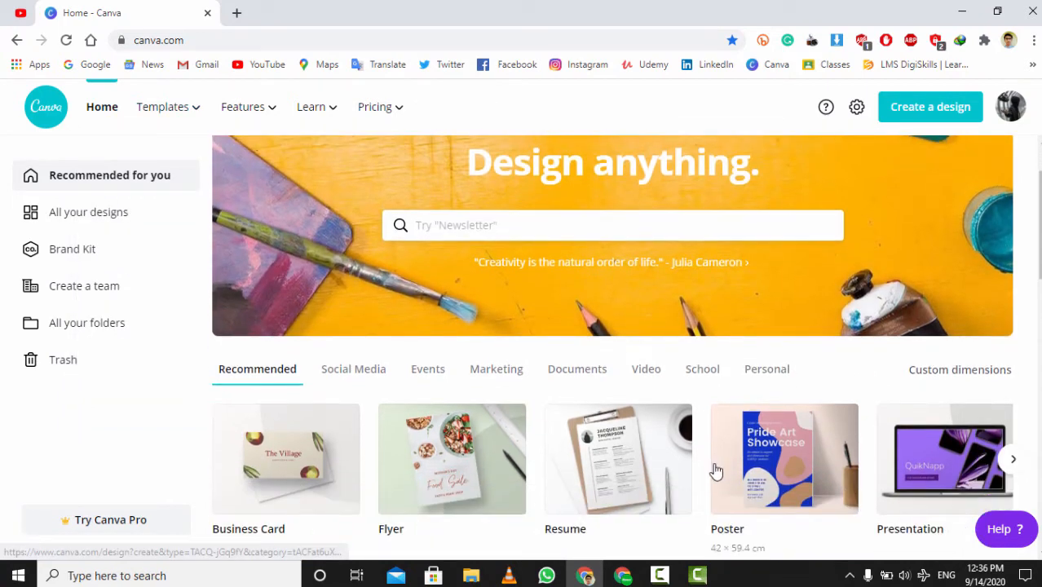
scroll(712, 469, down, 1)
click(1016, 356)
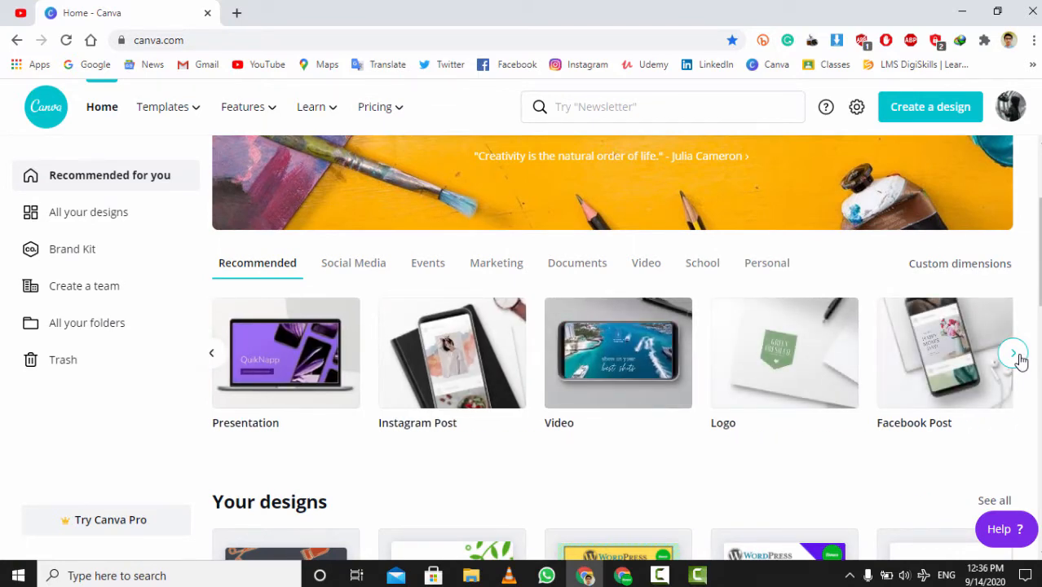
click(1017, 359)
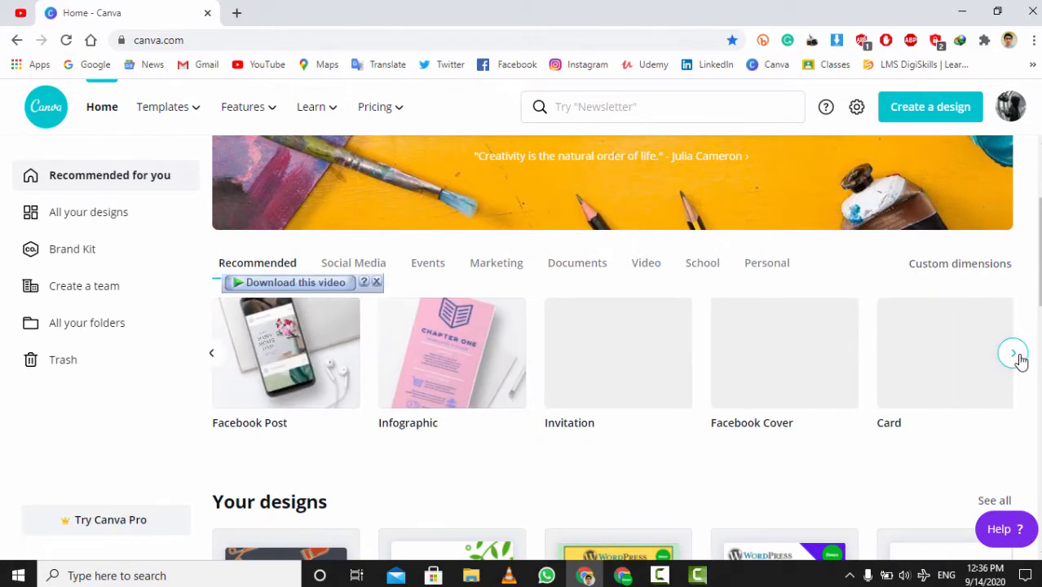
click(1016, 356)
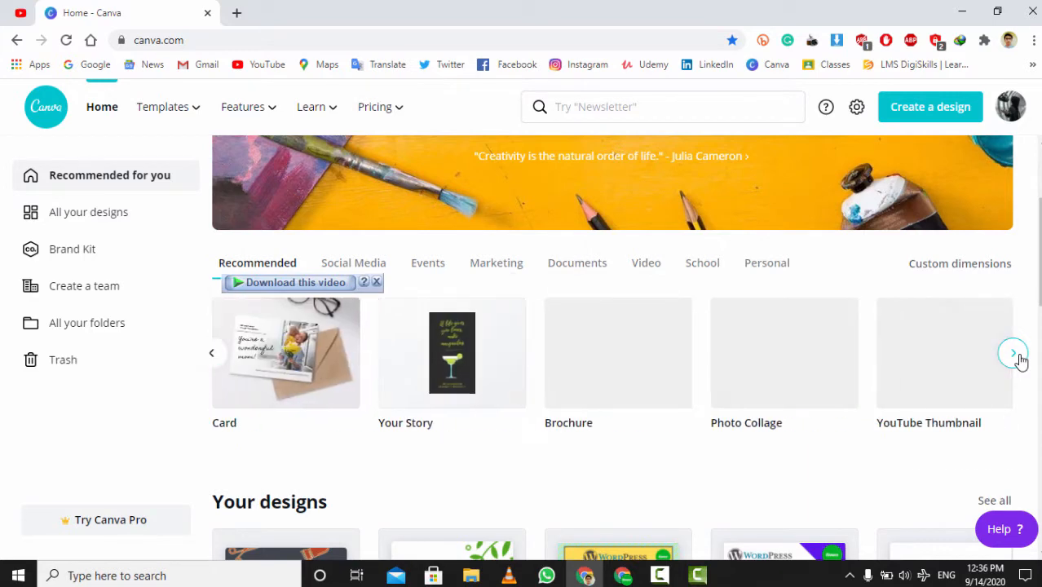
click(1016, 357)
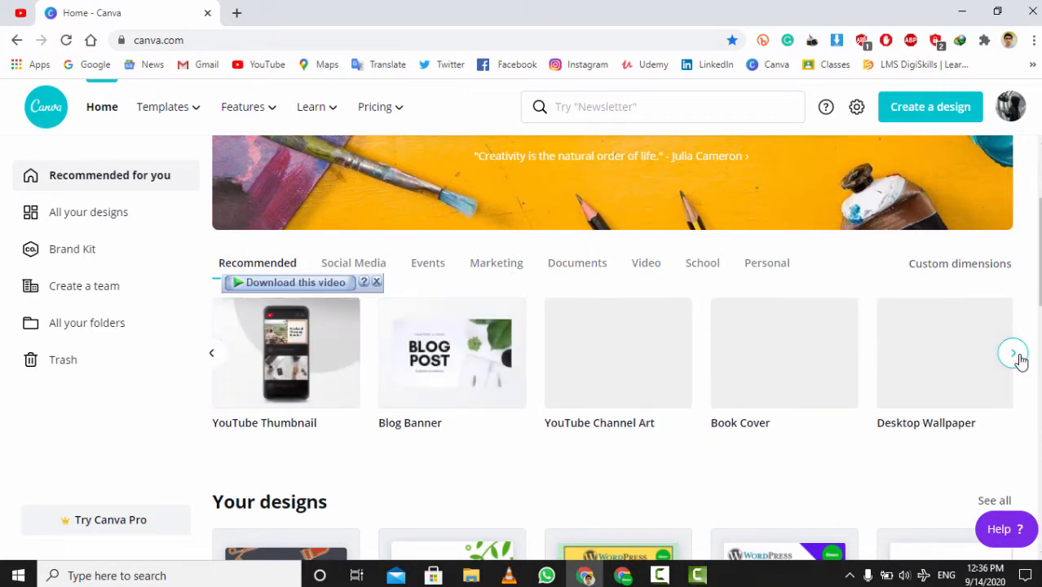
- Browse the existing projects in the Your designs section of the home page
scroll(818, 422, down, 2)
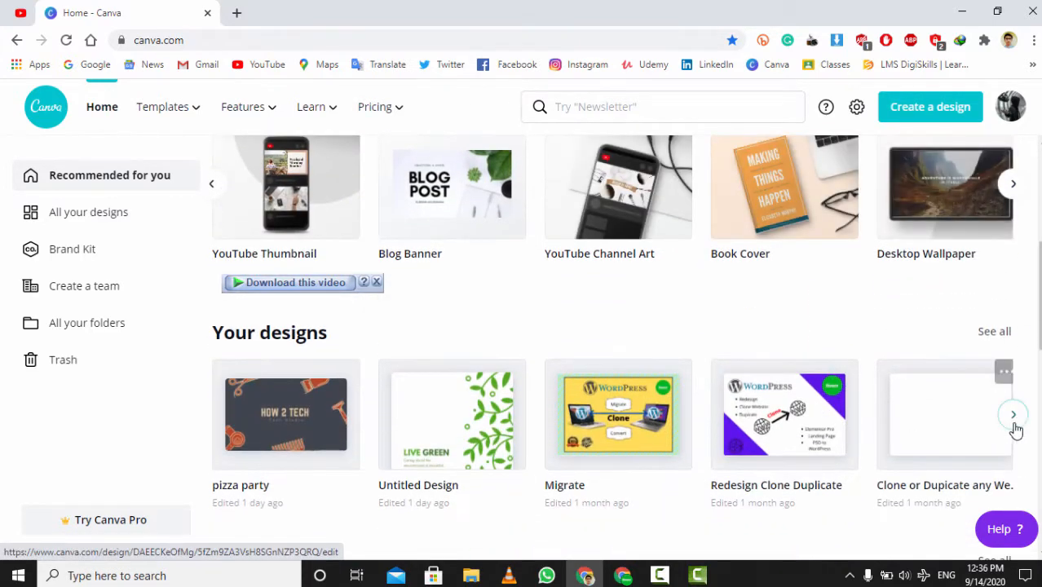
click(1013, 416)
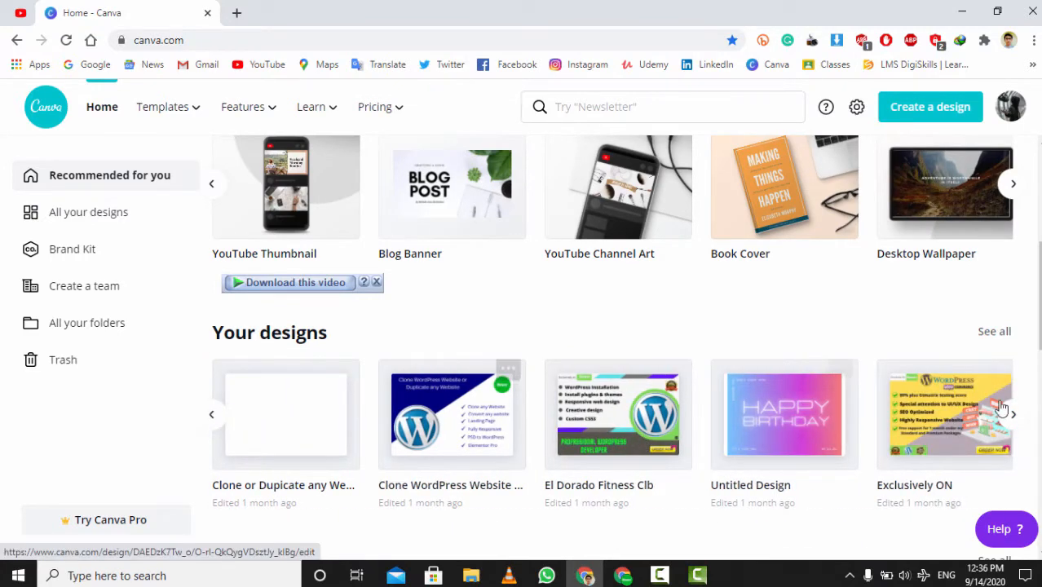
click(1016, 418)
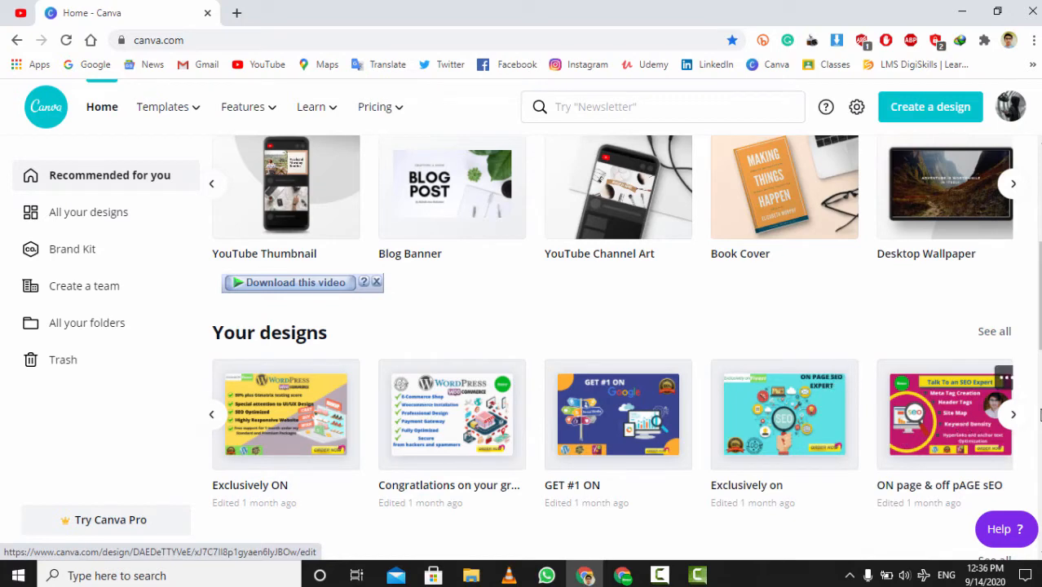
click(1014, 415)
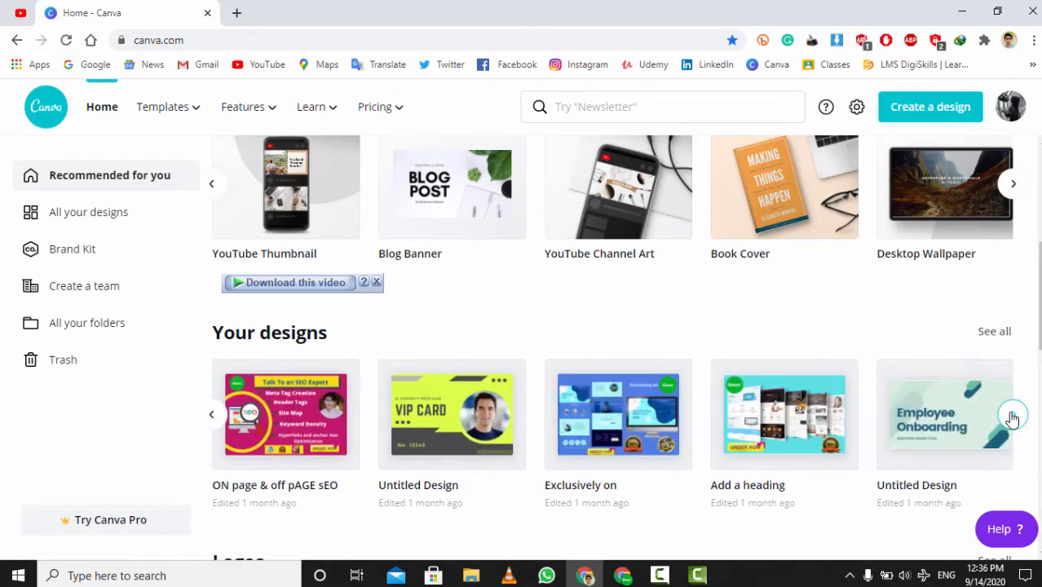
click(1012, 419)
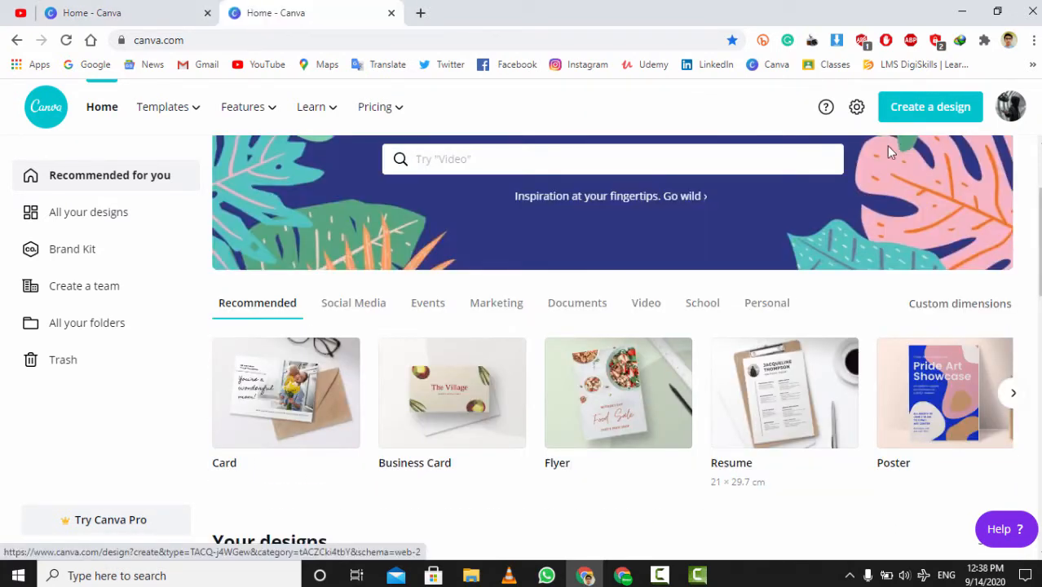
- Create a new Card design from the list of design types and close the leftover Canva home page beside it
click(919, 117)
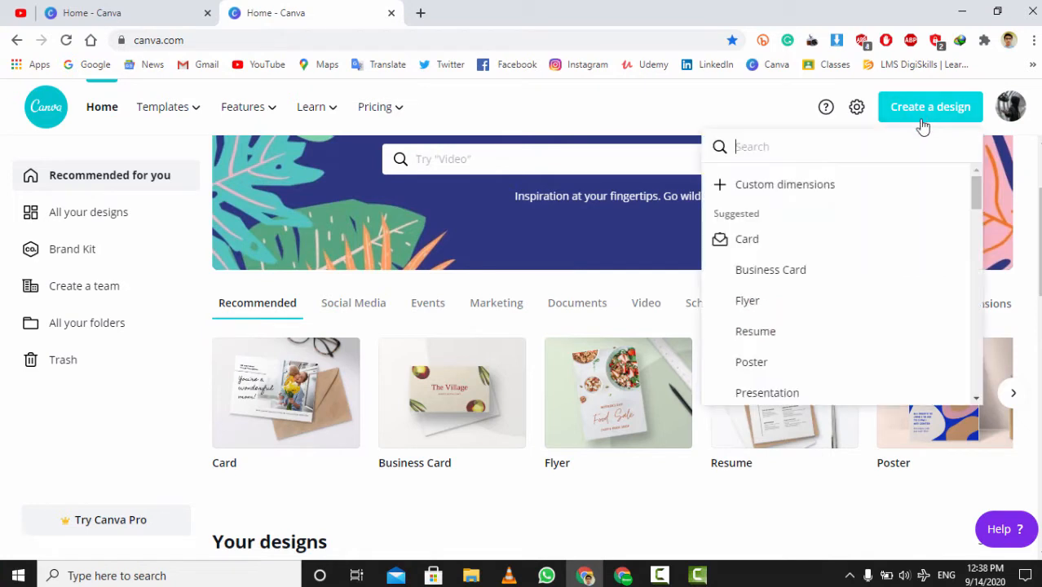
scroll(781, 368, down, 1)
scroll(781, 372, down, 3)
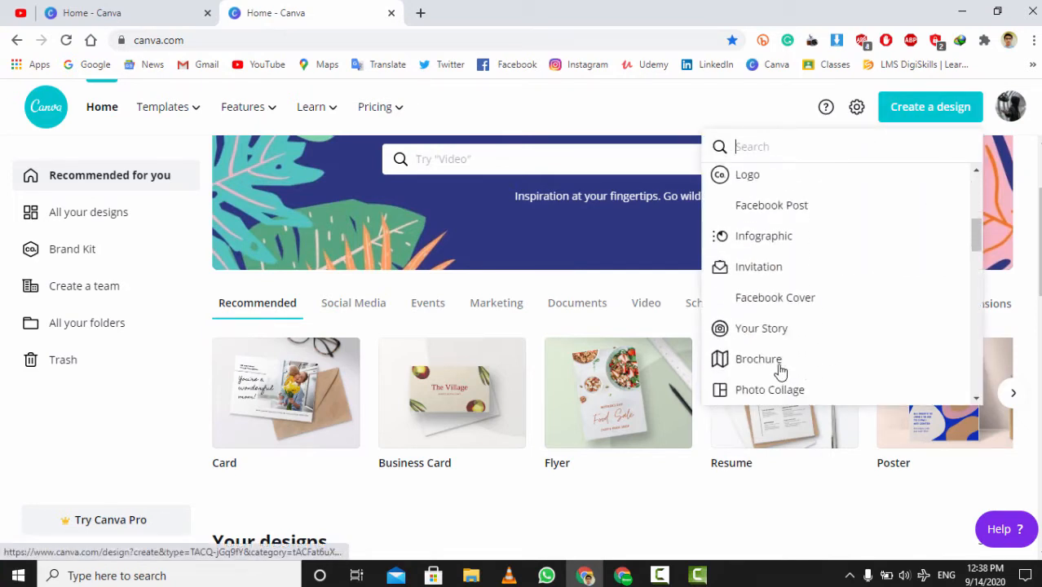
scroll(780, 372, up, 2)
scroll(780, 372, up, 2)
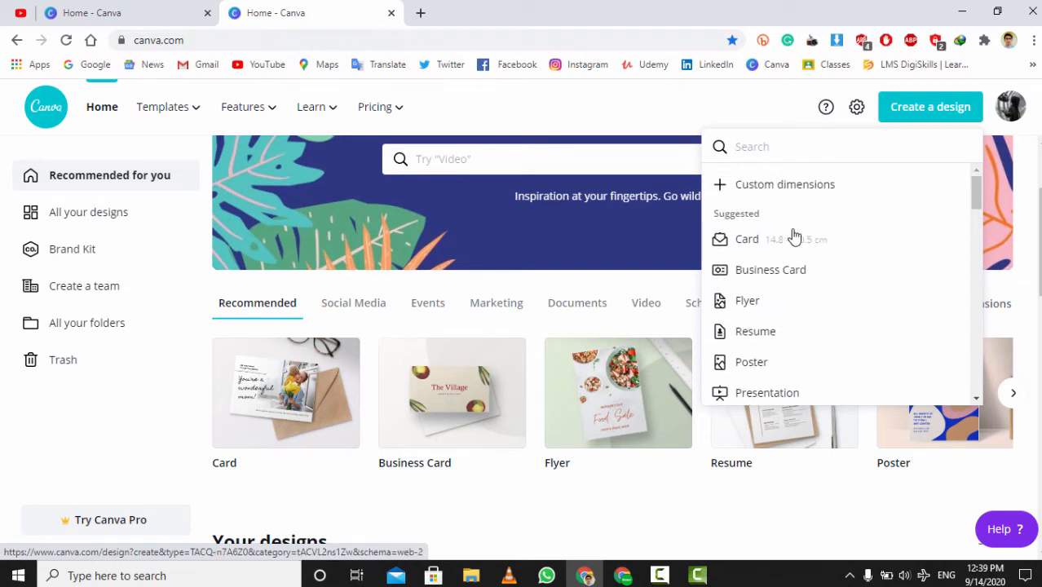
scroll(790, 239, down, 2)
scroll(785, 261, down, 1)
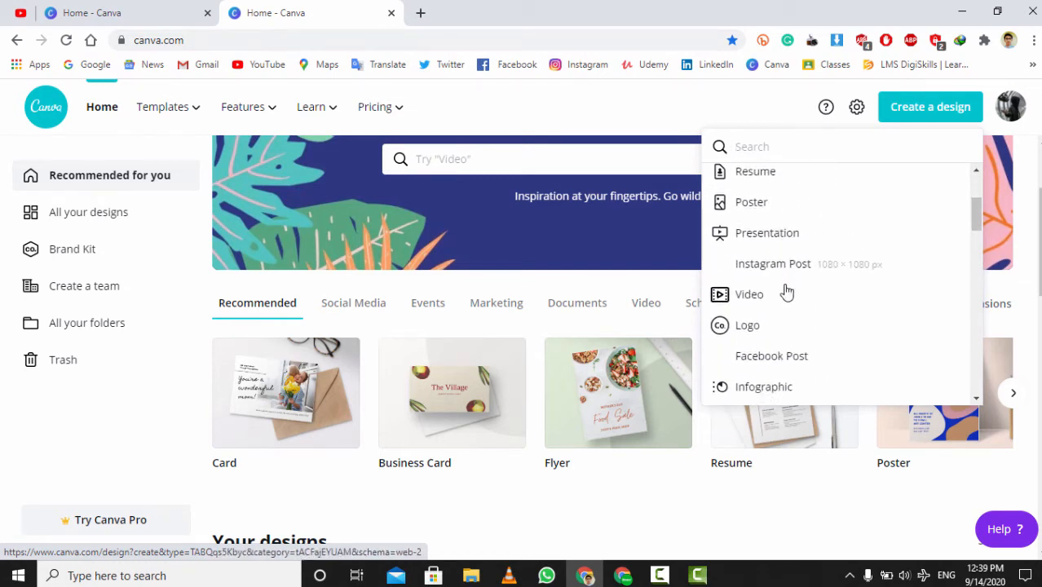
scroll(782, 295, up, 3)
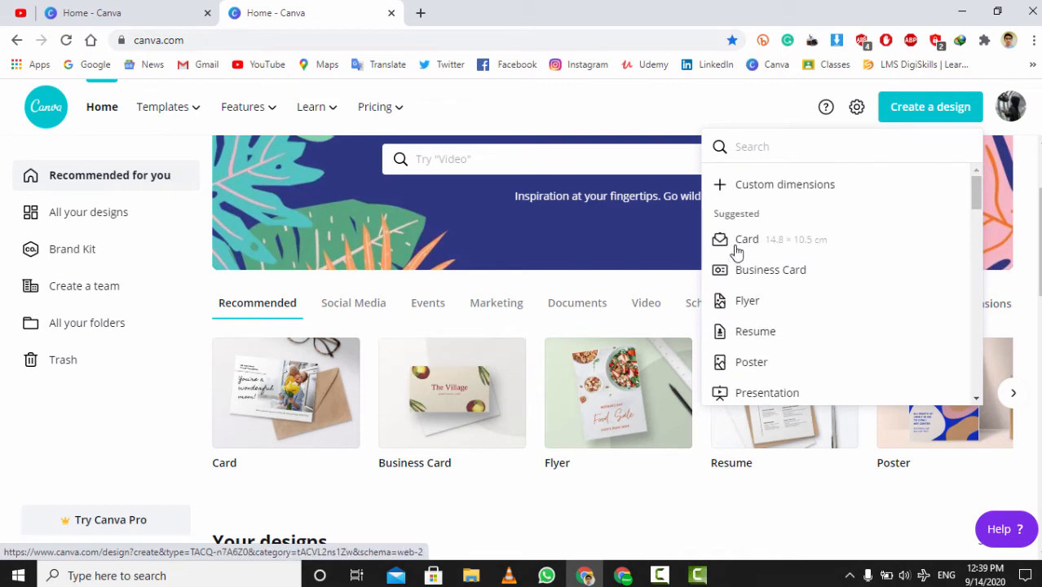
click(748, 241)
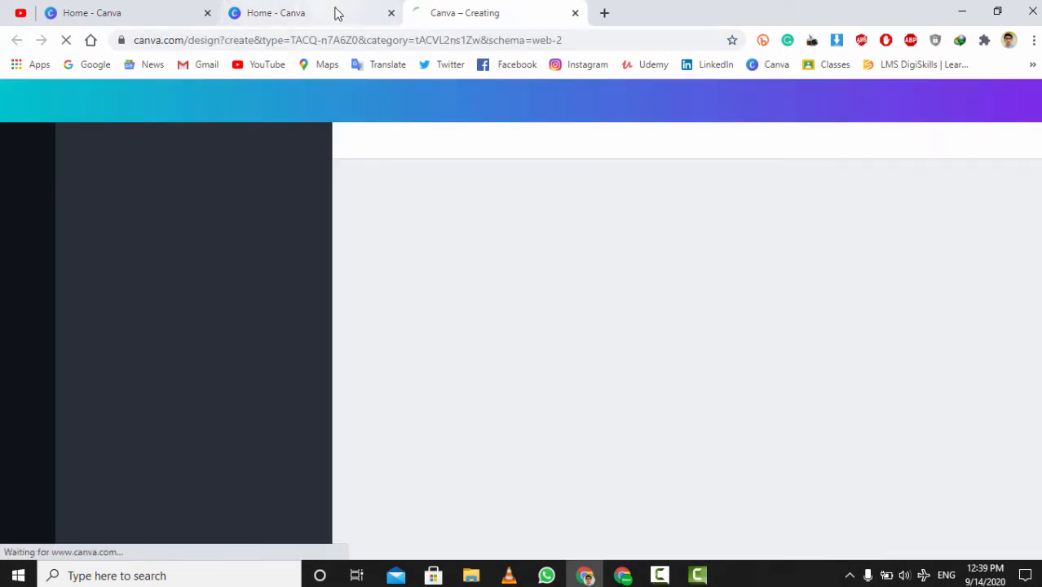
click(391, 13)
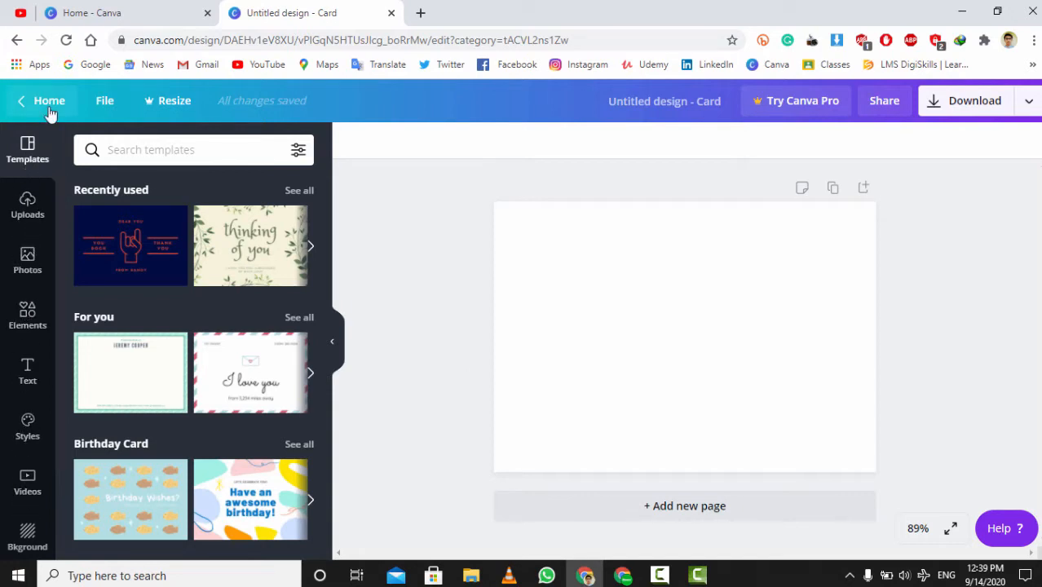
- Apply the purple "Welcome to the team" template from the Welcome Card category to the blank card
scroll(168, 261, down, 1)
scroll(168, 261, down, 5)
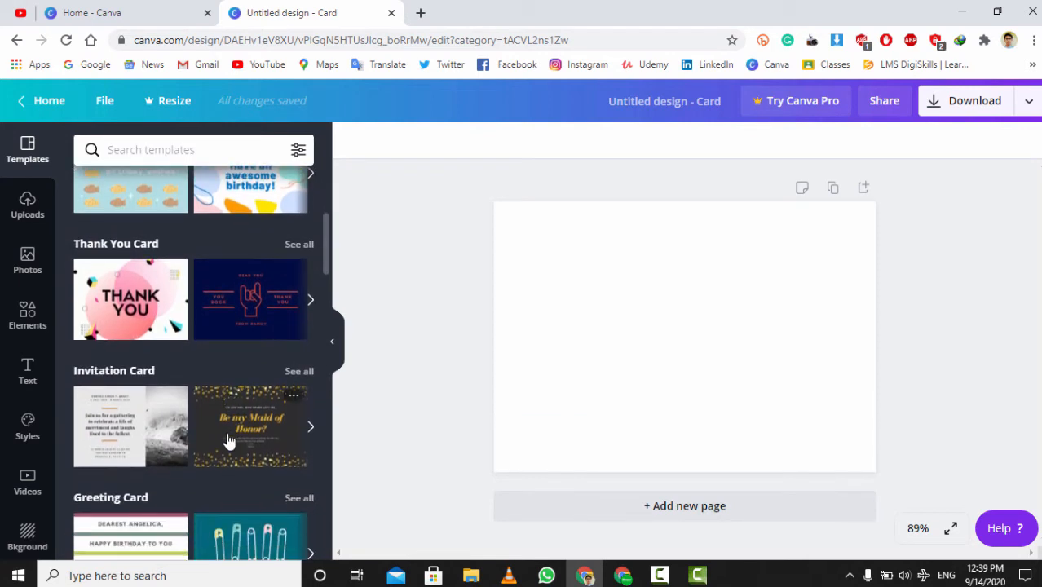
scroll(231, 424, down, 8)
scroll(229, 442, down, 8)
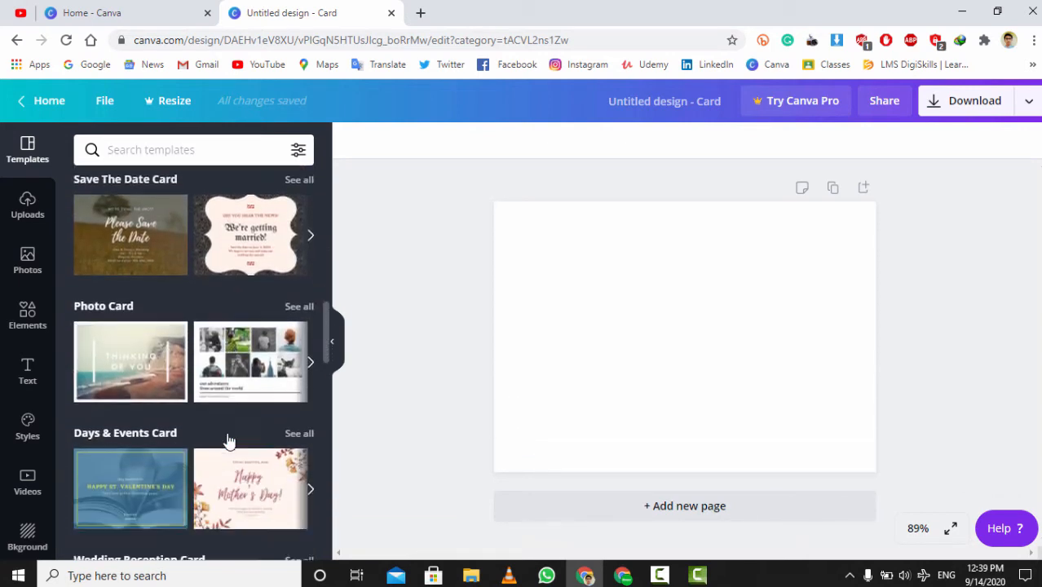
scroll(230, 441, down, 8)
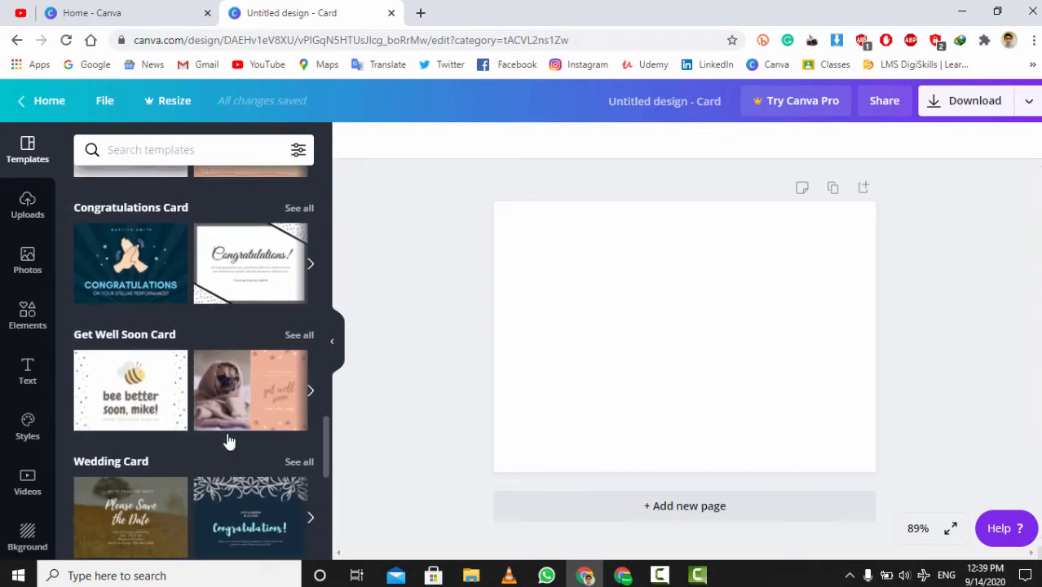
scroll(227, 440, down, 8)
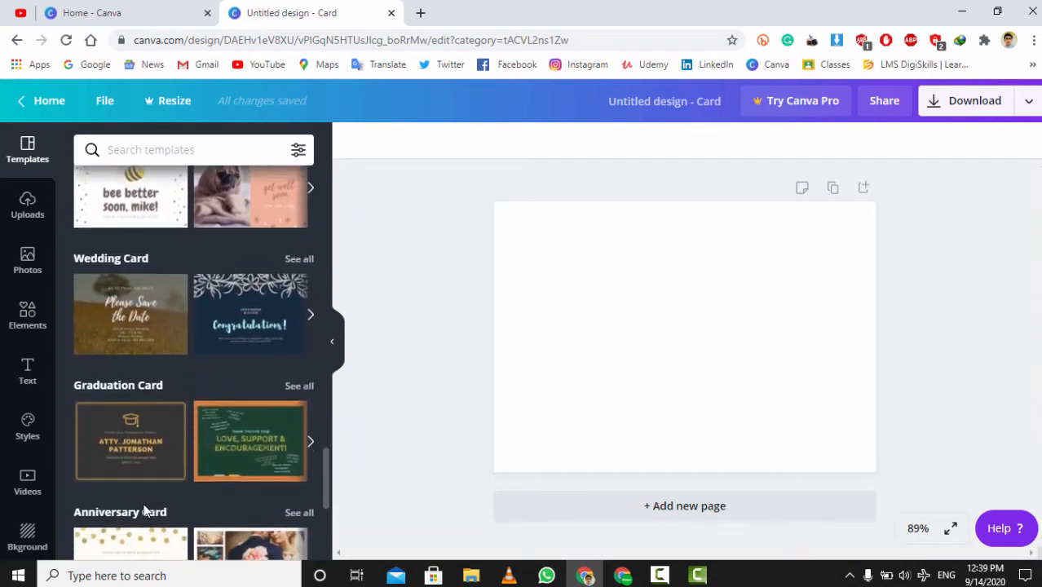
scroll(145, 510, down, 2)
scroll(144, 509, down, 2)
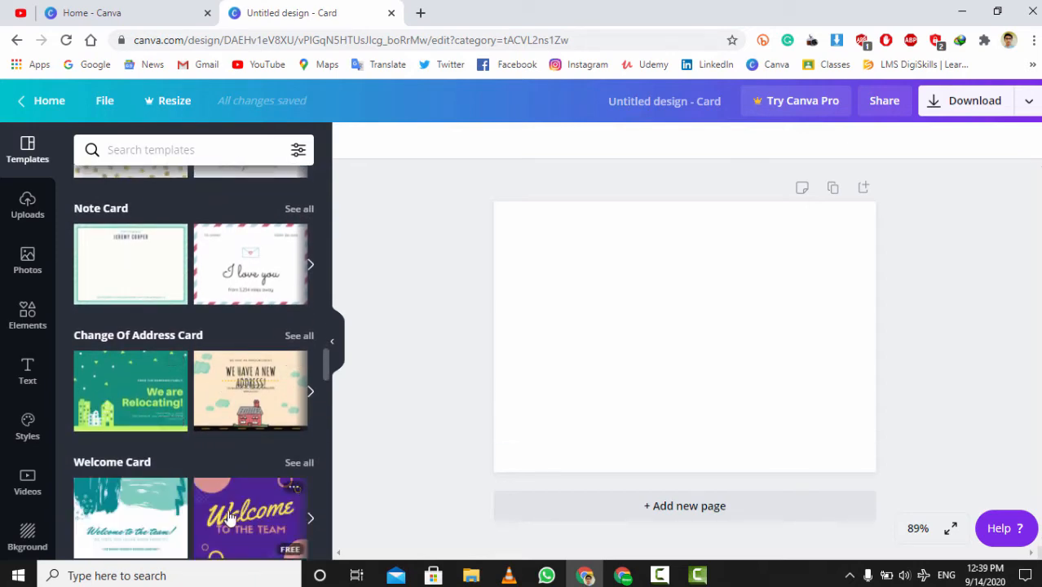
click(253, 510)
- Apply both pages of the "Colorful Funky Memphis Style Thank You Card" template to the design and return to the template list
scroll(242, 436, up, 10)
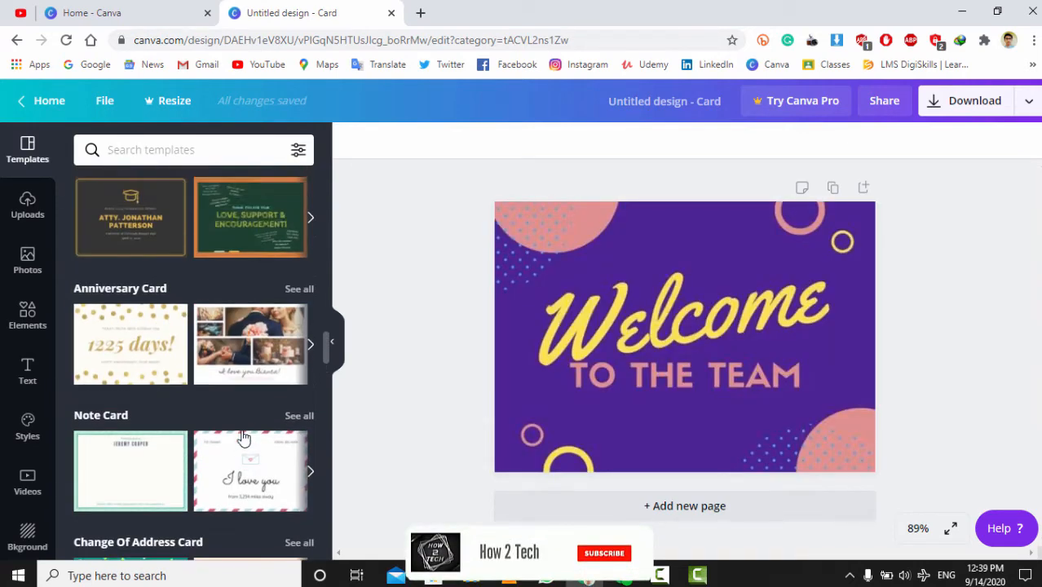
scroll(178, 441, up, 8)
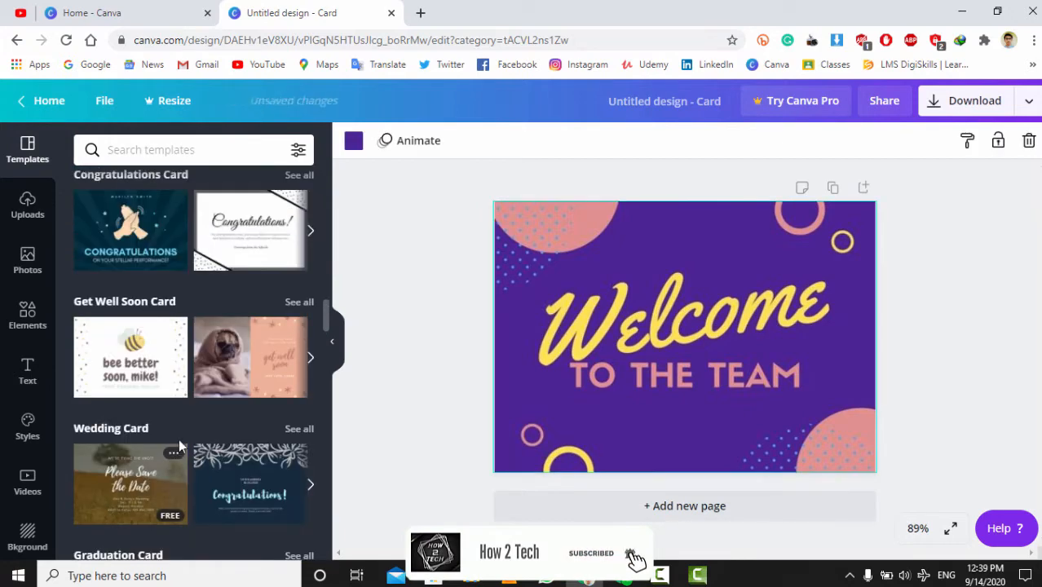
scroll(182, 393, up, 4)
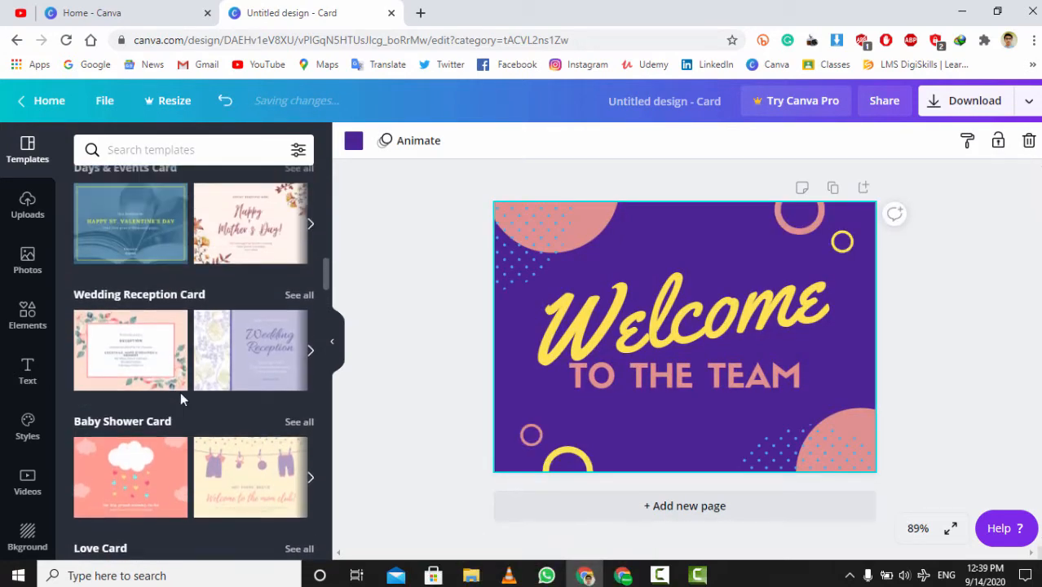
scroll(180, 399, up, 8)
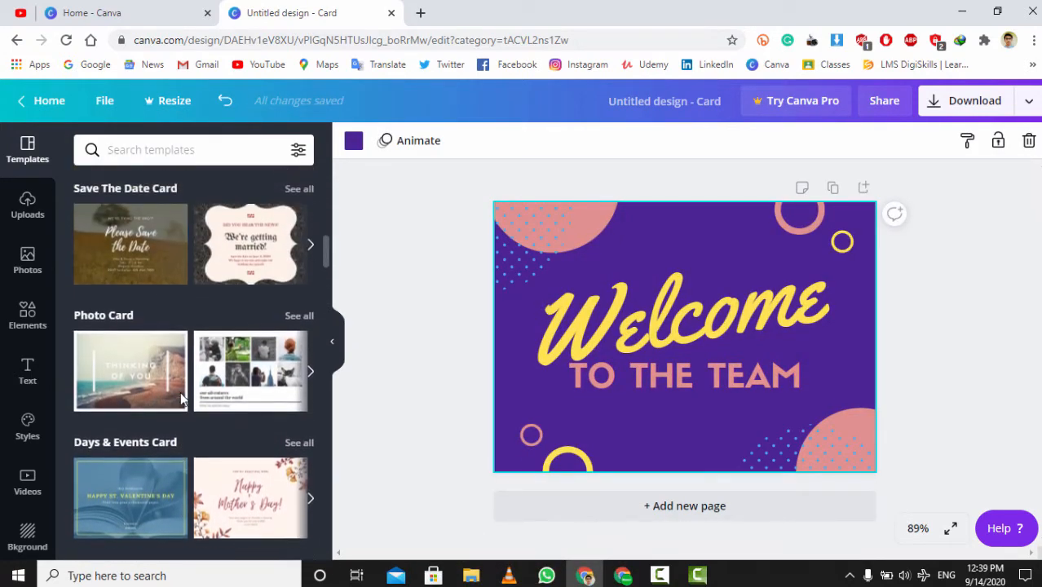
scroll(181, 395, up, 5)
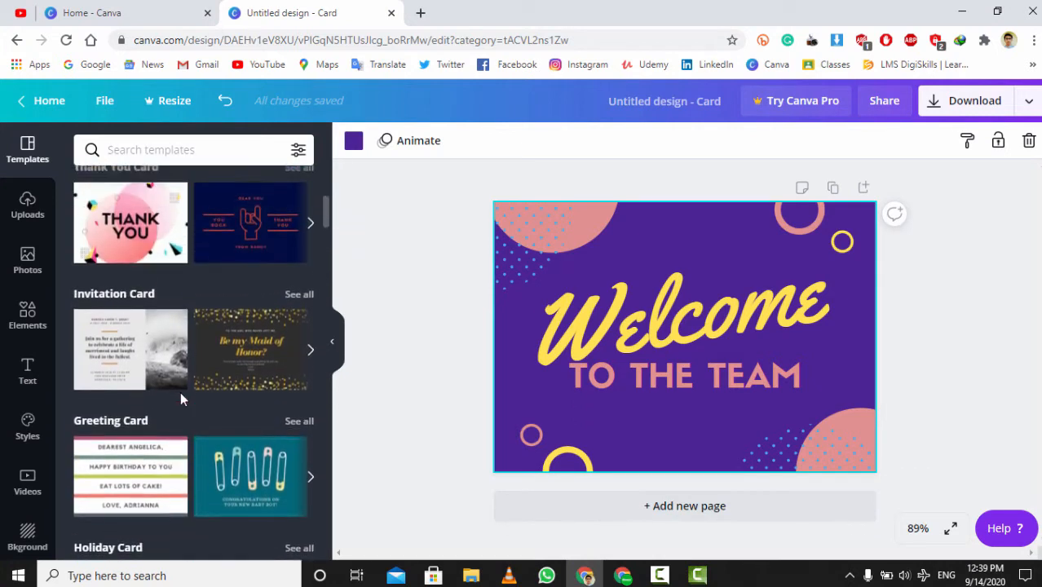
click(114, 387)
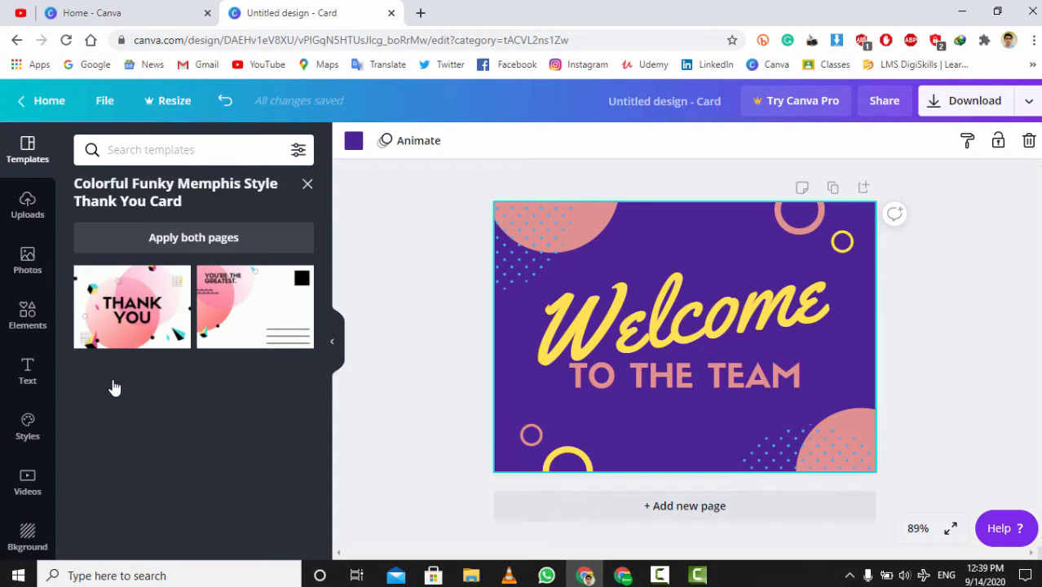
click(140, 303)
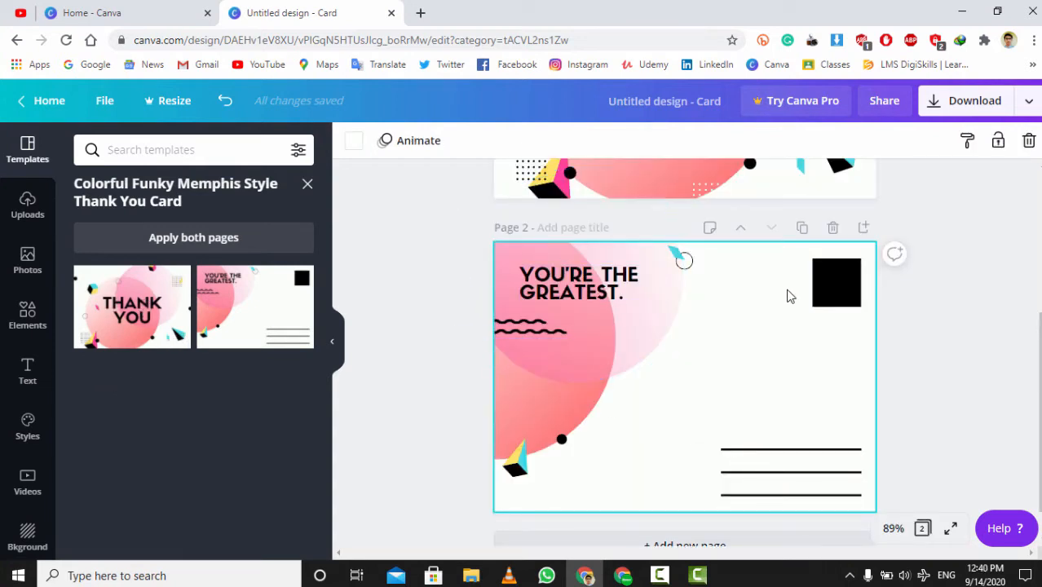
scroll(788, 294, up, 3)
scroll(788, 294, up, 2)
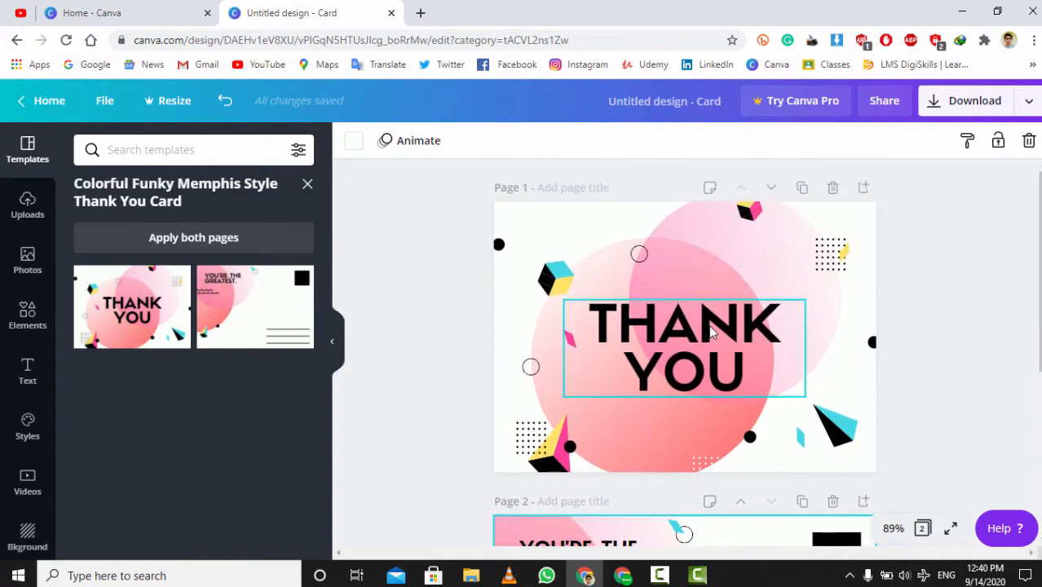
click(308, 186)
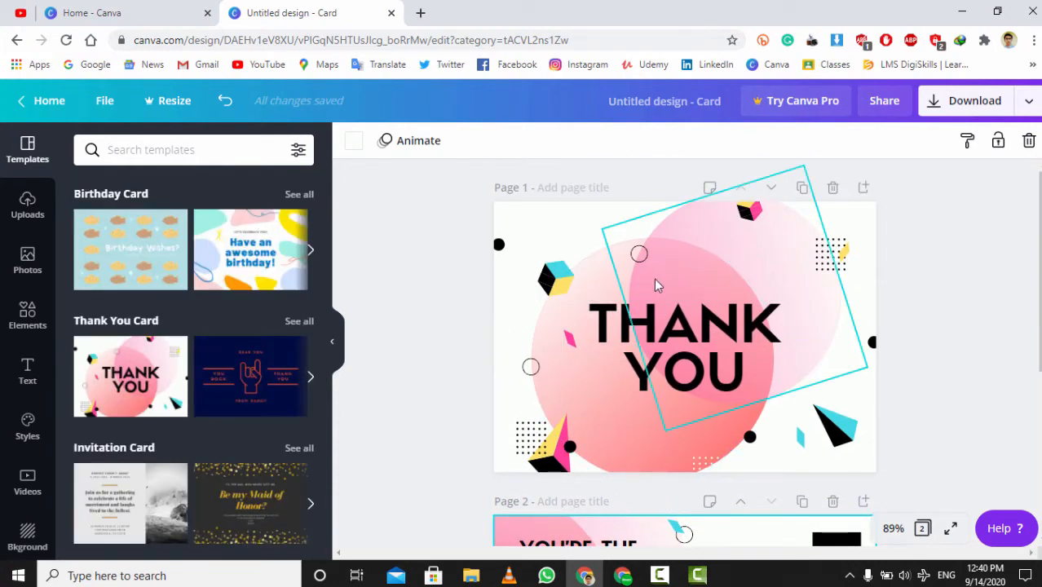
- Set the "THANK YOU" heading on page 1 to the Abhaya Libre Regular font at size 24
click(664, 326)
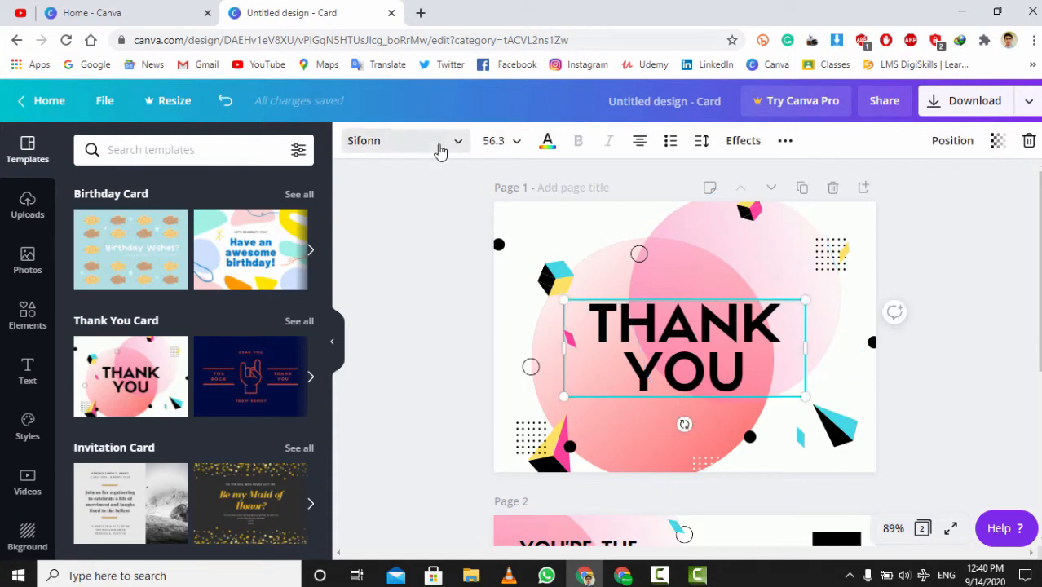
click(445, 146)
click(446, 146)
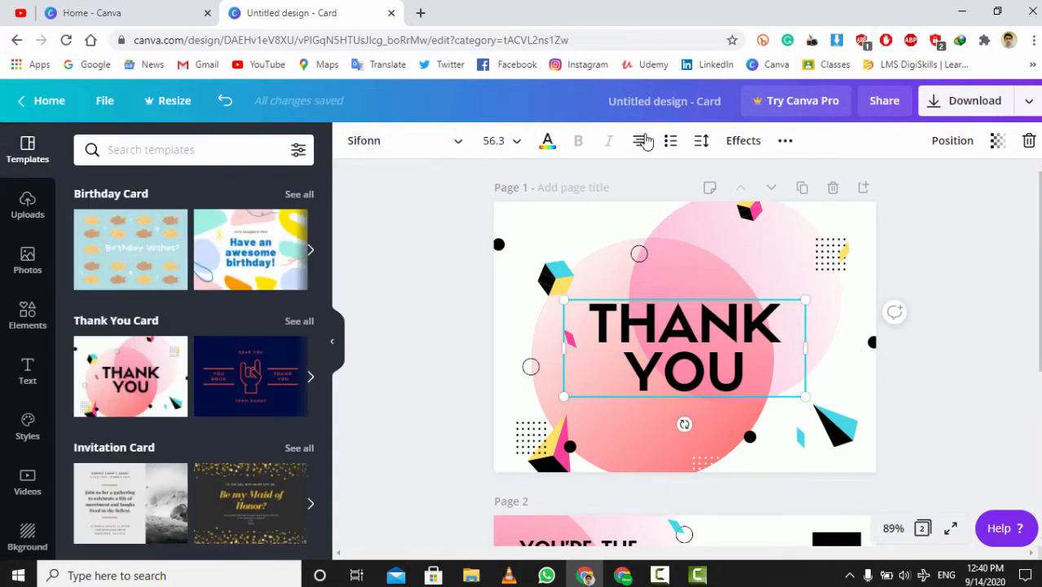
click(742, 143)
click(744, 142)
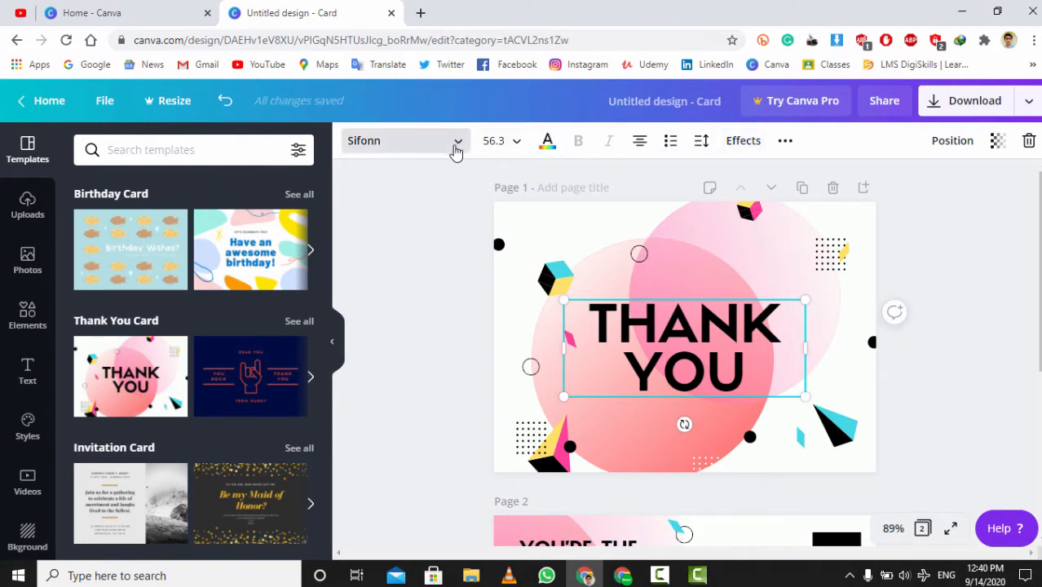
click(455, 148)
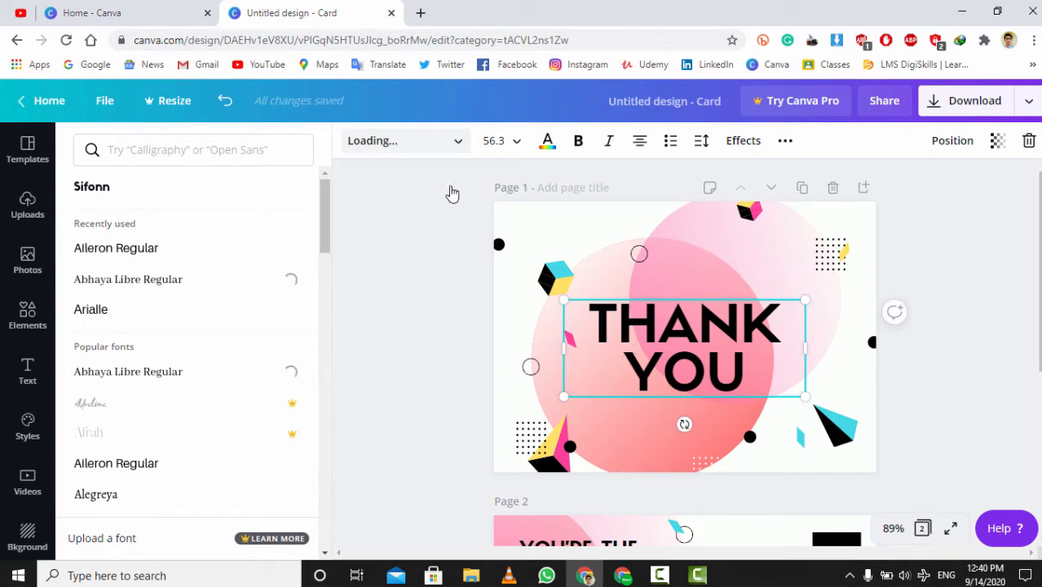
click(512, 147)
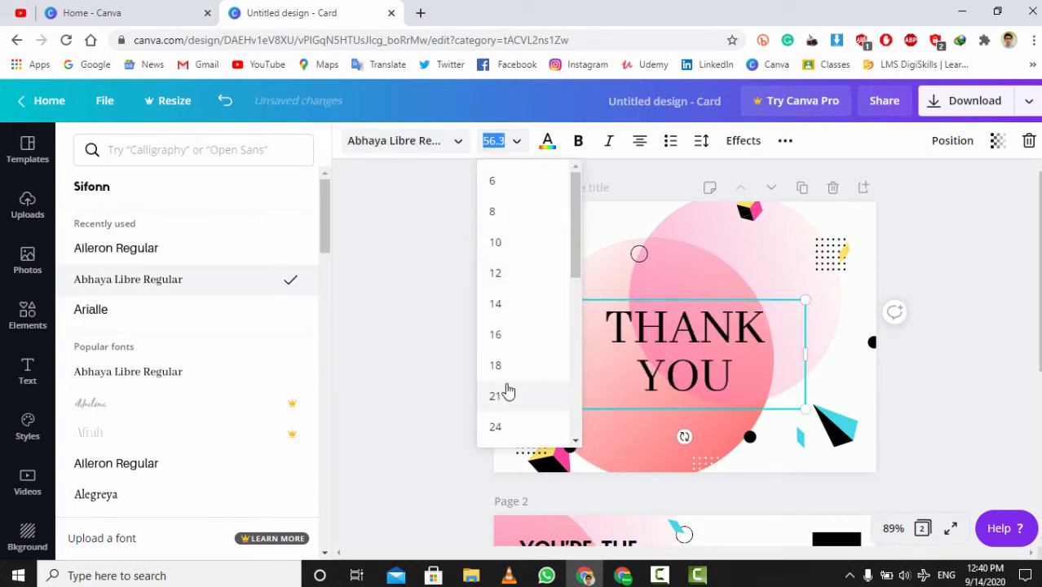
click(497, 426)
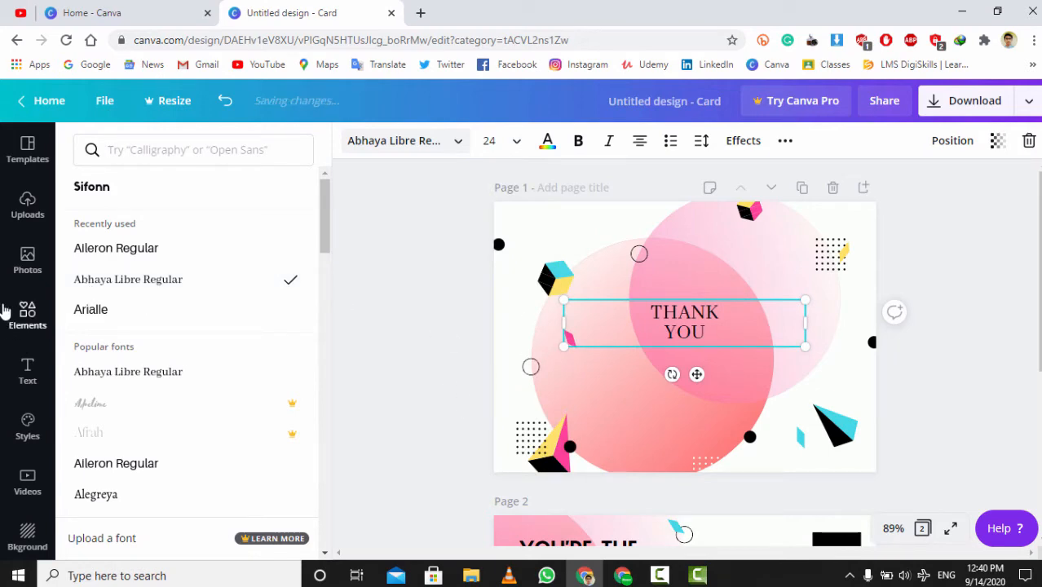
- Browse the previously uploaded images available for the card, from the first to the last one
click(23, 211)
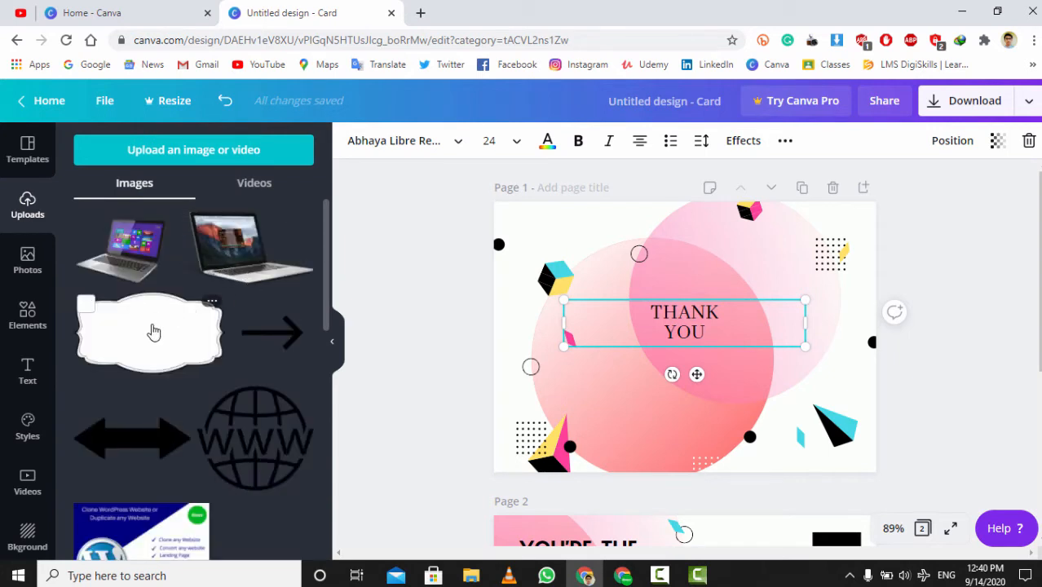
scroll(145, 366, down, 3)
scroll(194, 408, down, 6)
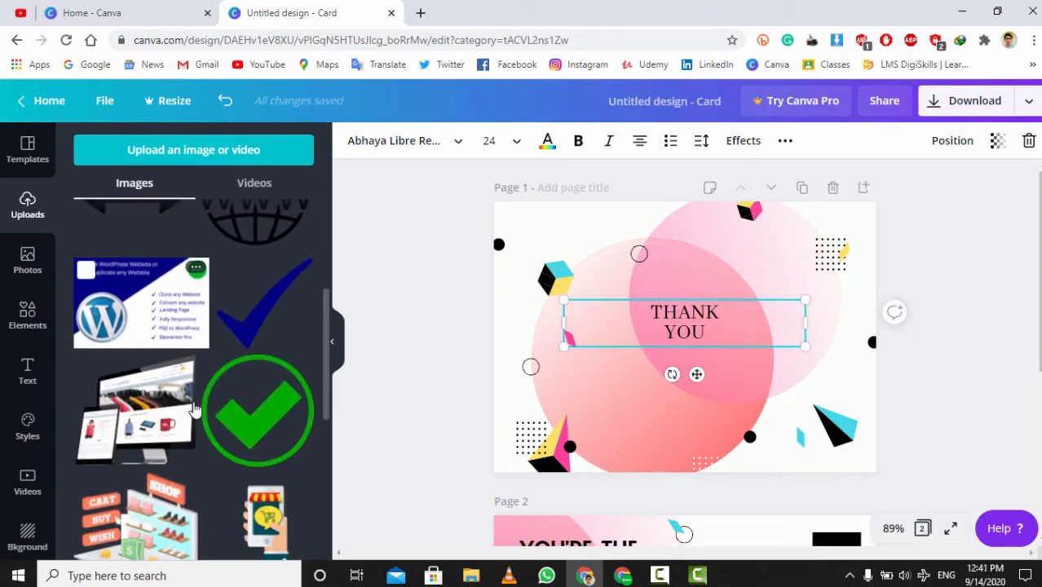
scroll(173, 352, up, 3)
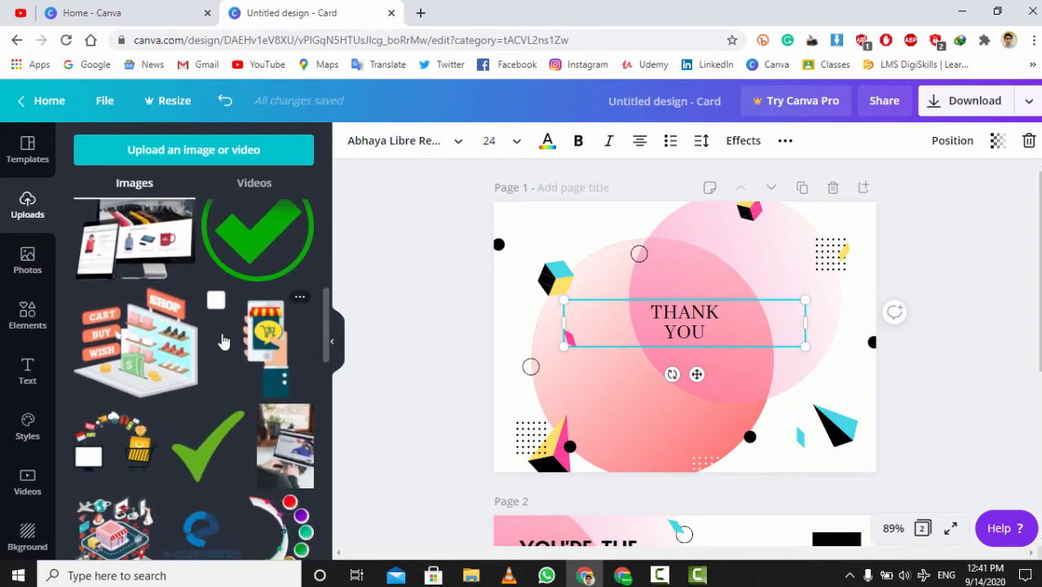
scroll(226, 354, down, 3)
scroll(217, 419, down, 10)
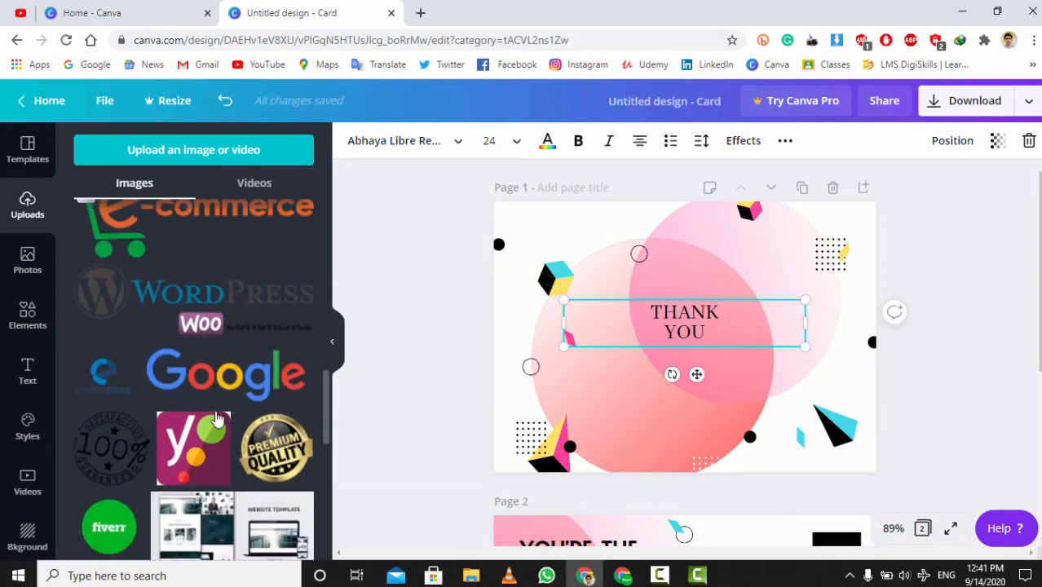
scroll(217, 419, down, 1)
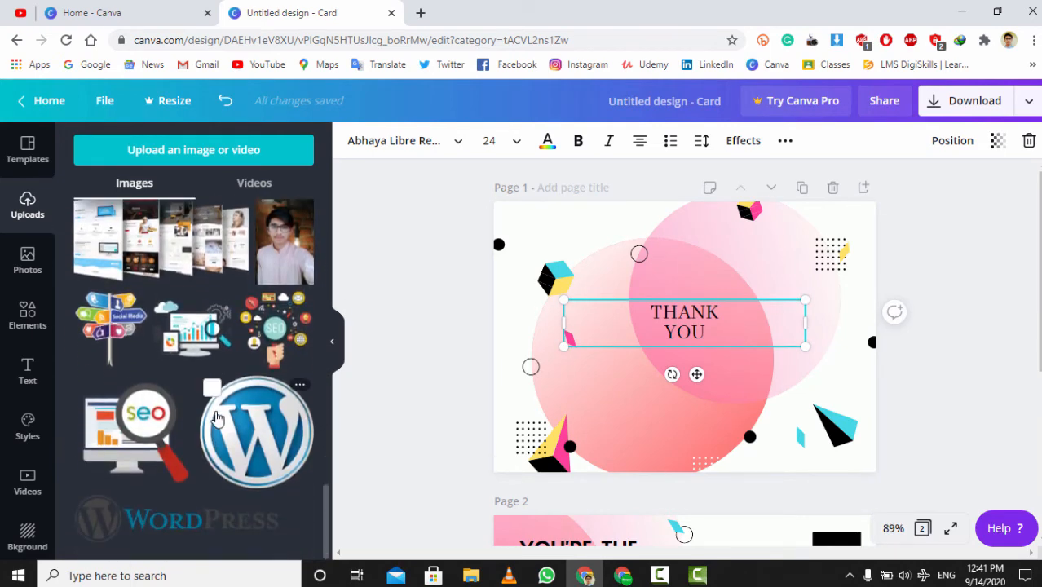
scroll(163, 457, up, 5)
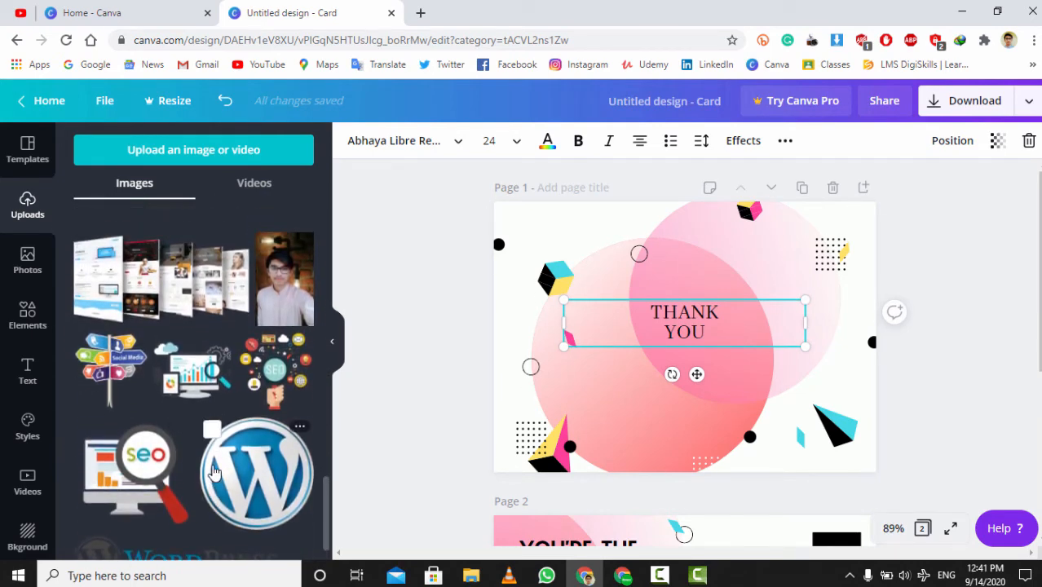
scroll(214, 473, up, 10)
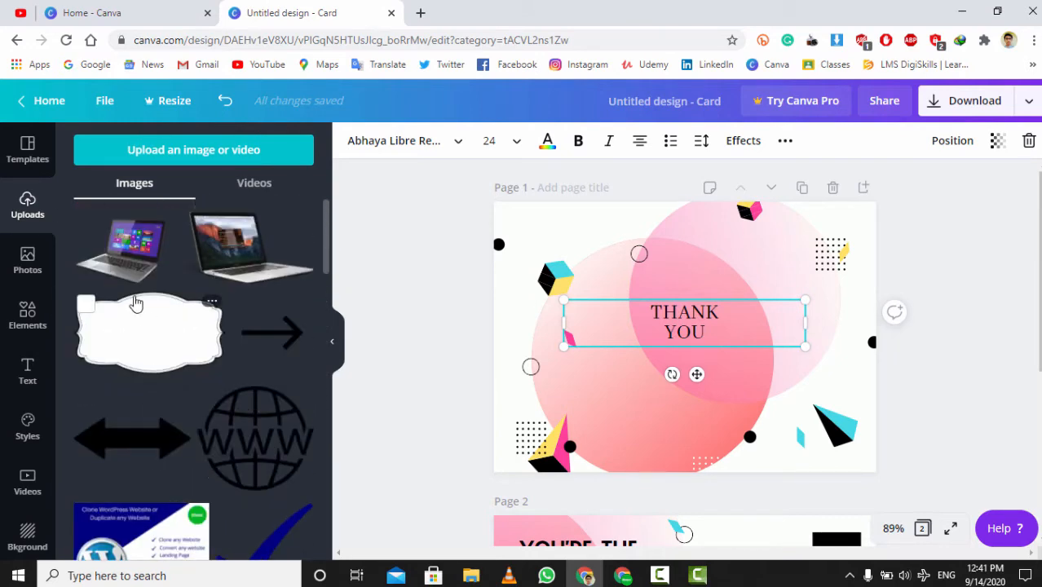
- Add the uploaded laptop image with the Windows start screen to page 1, shrink it and place it in the card's upper-right corner
click(117, 255)
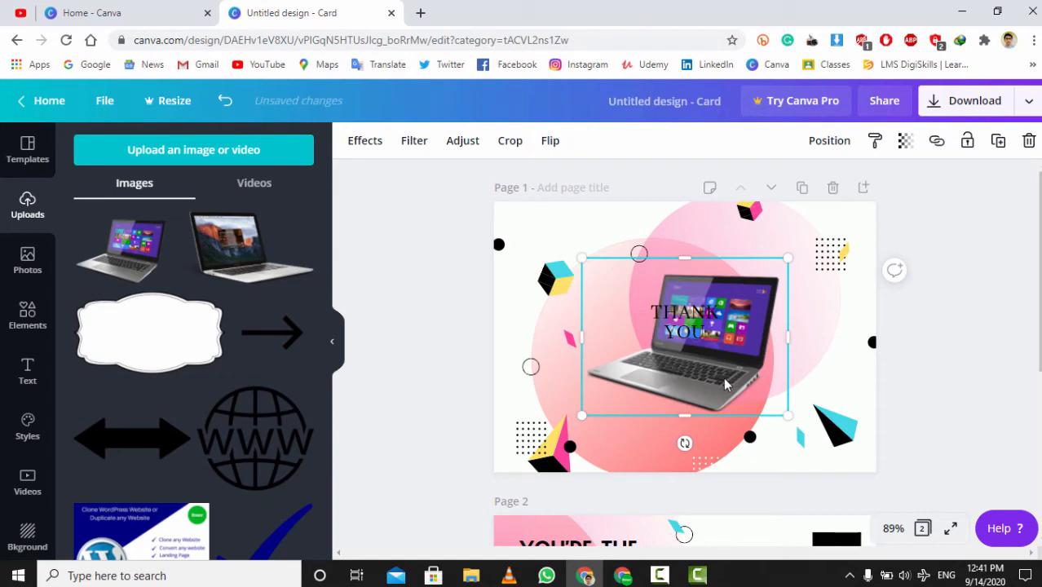
drag(713, 378, 791, 361)
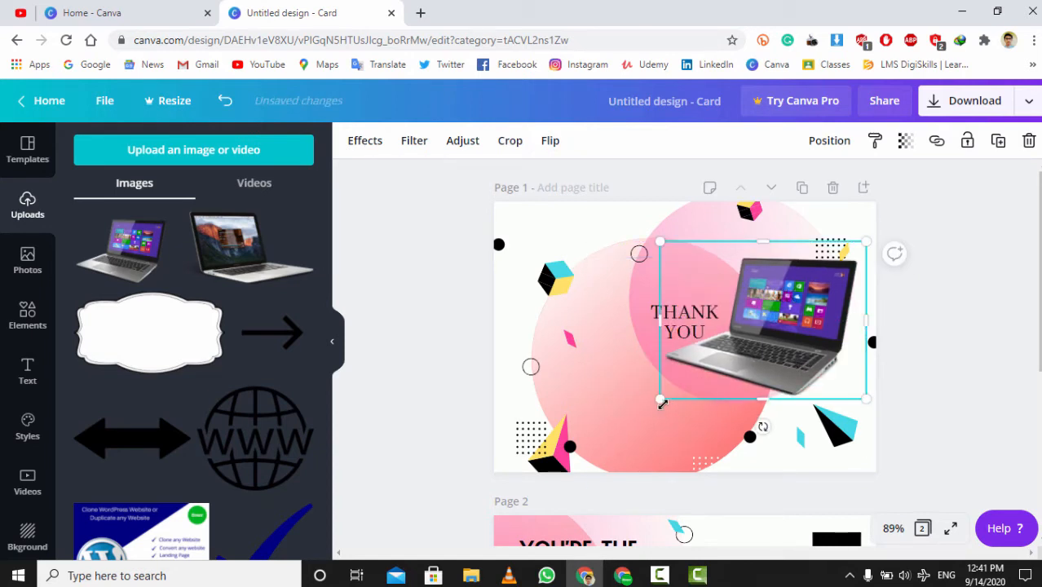
drag(661, 399, 731, 374)
drag(795, 325, 788, 320)
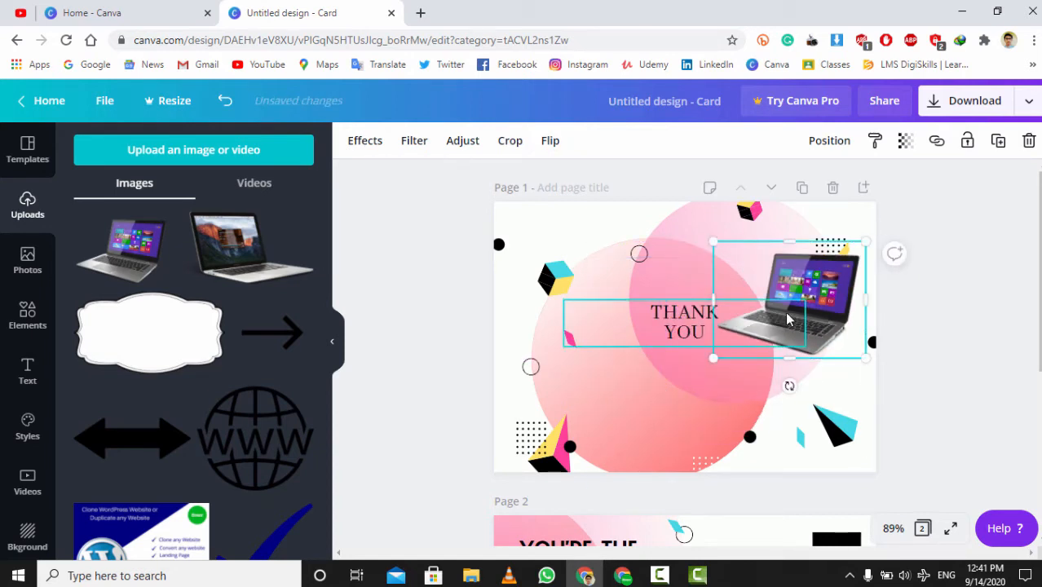
drag(813, 278, 805, 259)
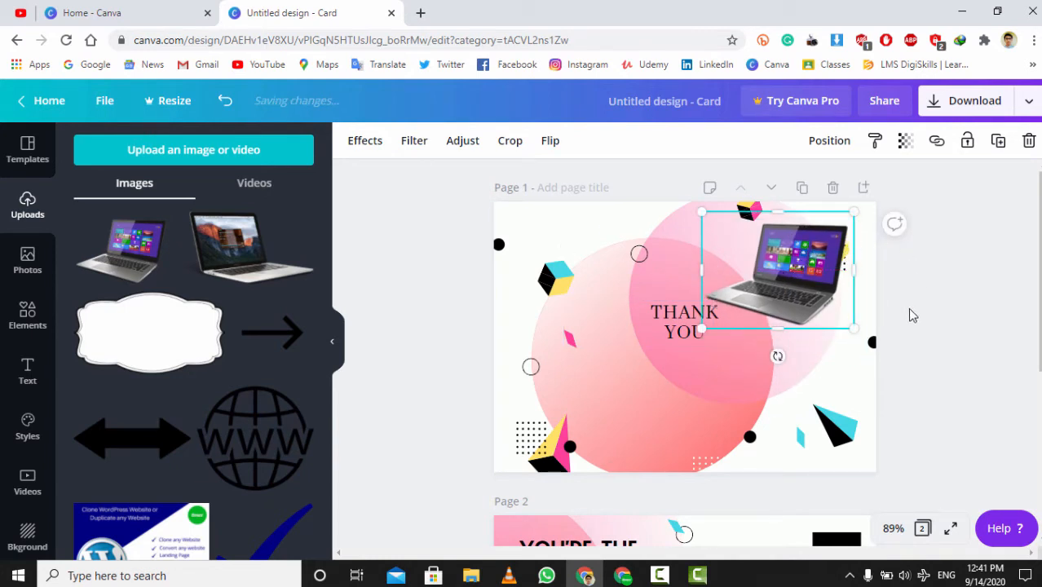
click(889, 330)
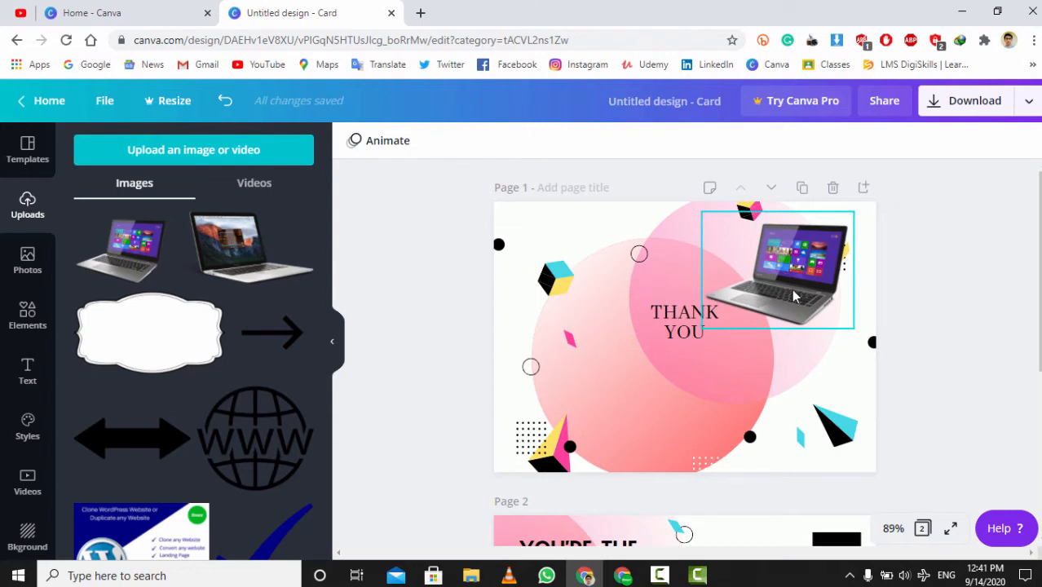
- Browse the stock photos, clear the recent photo searches, and add the recently used white desk photo with laptop and glasses to page 1
click(15, 270)
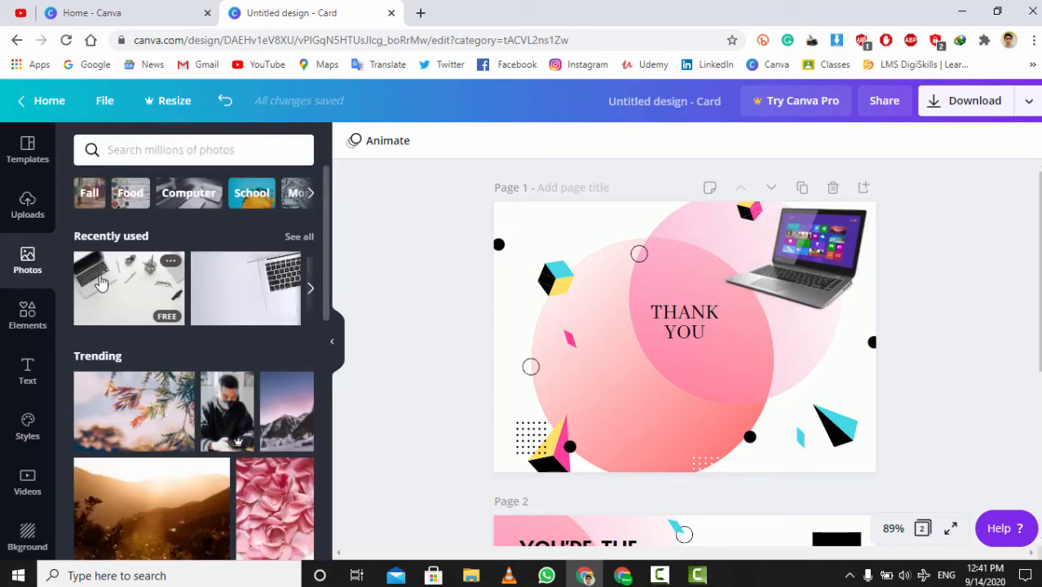
scroll(224, 406, down, 5)
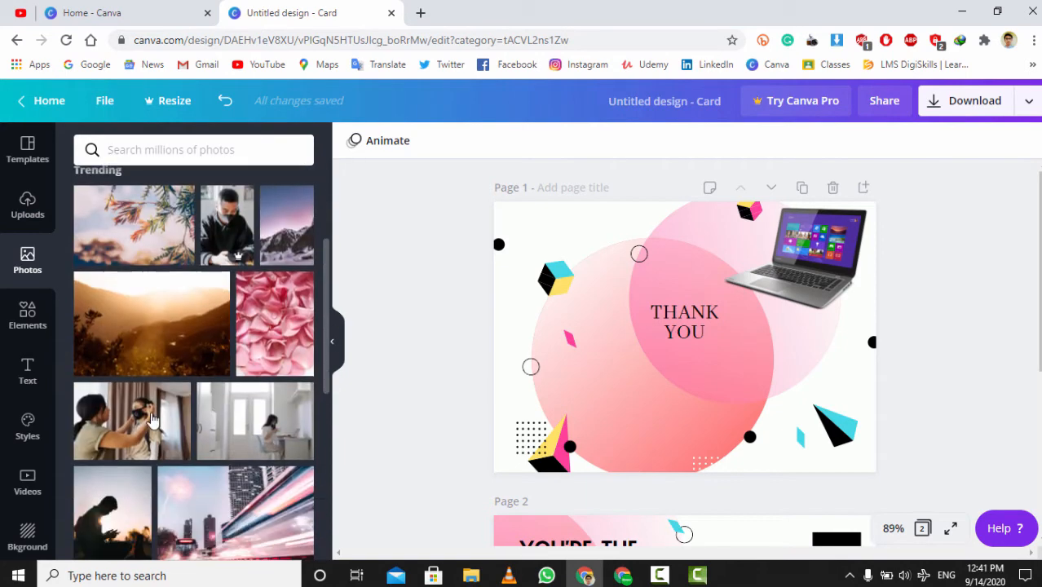
scroll(224, 406, down, 5)
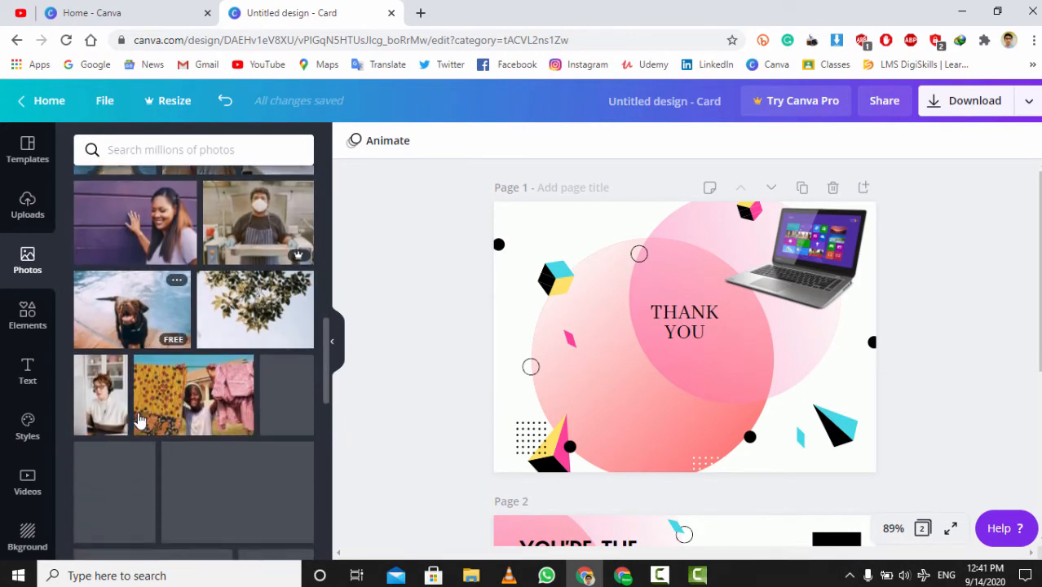
scroll(232, 238, up, 10)
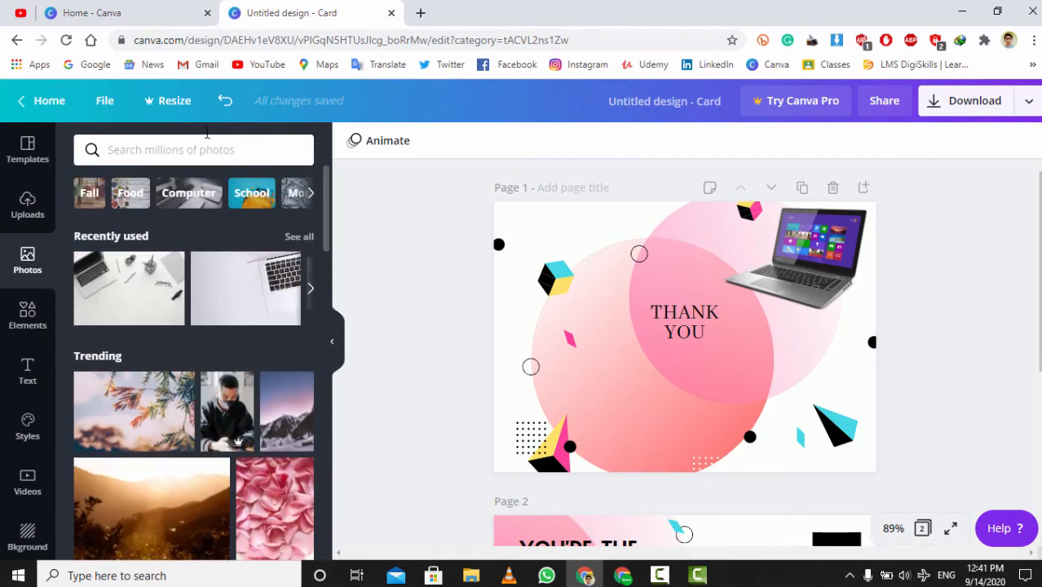
click(185, 147)
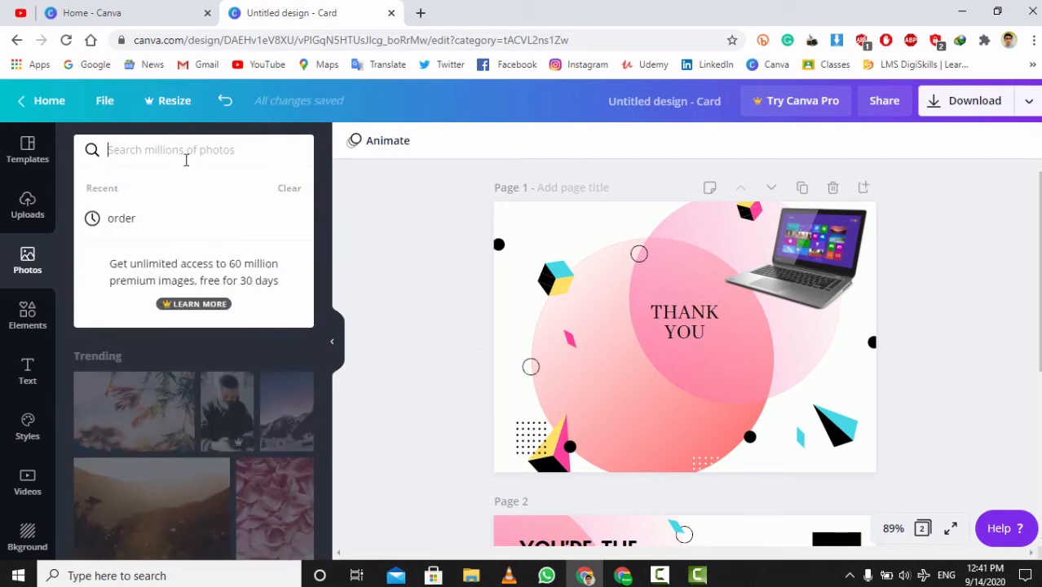
click(290, 189)
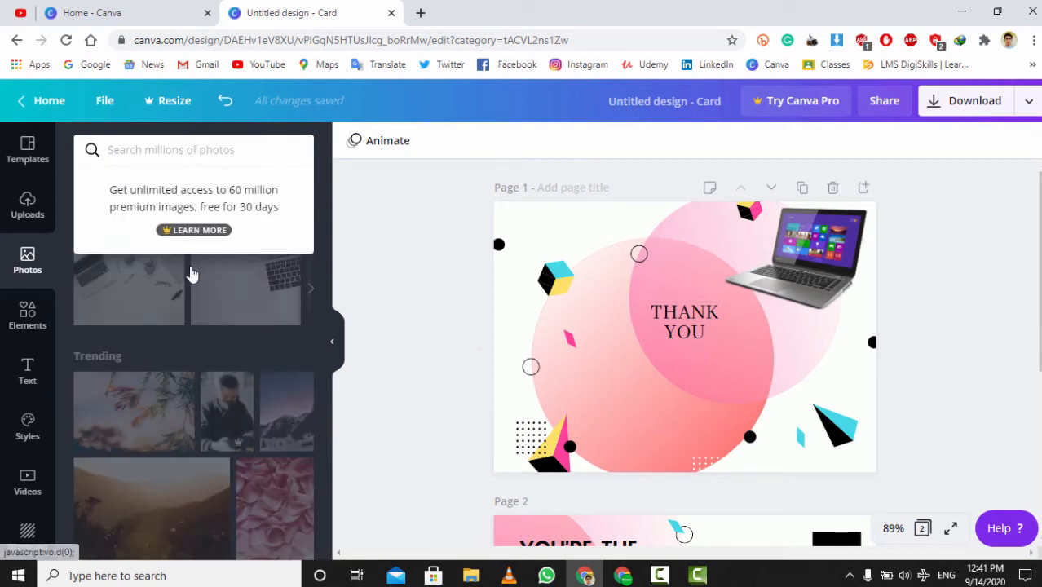
click(113, 309)
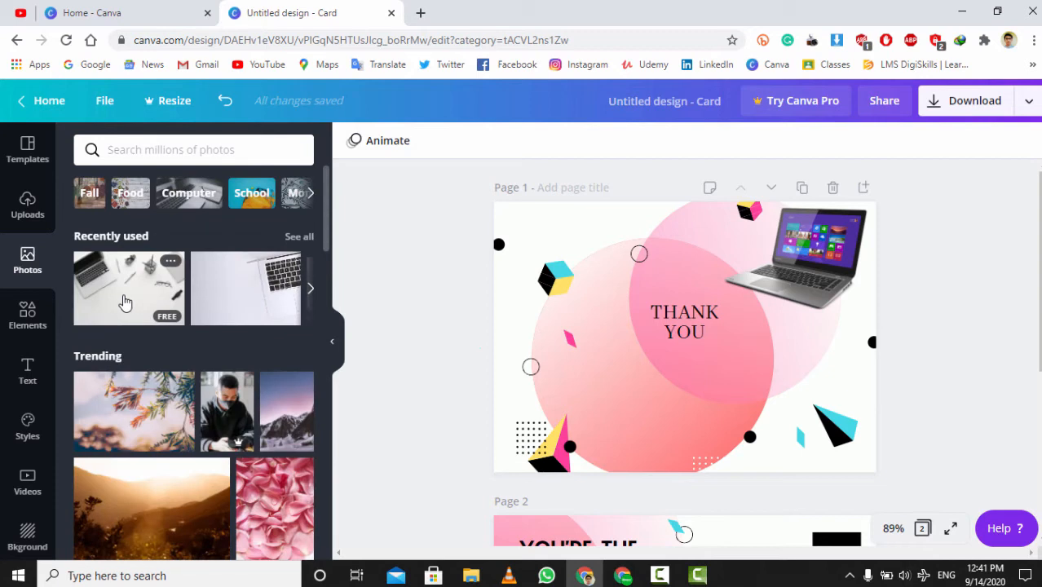
click(125, 302)
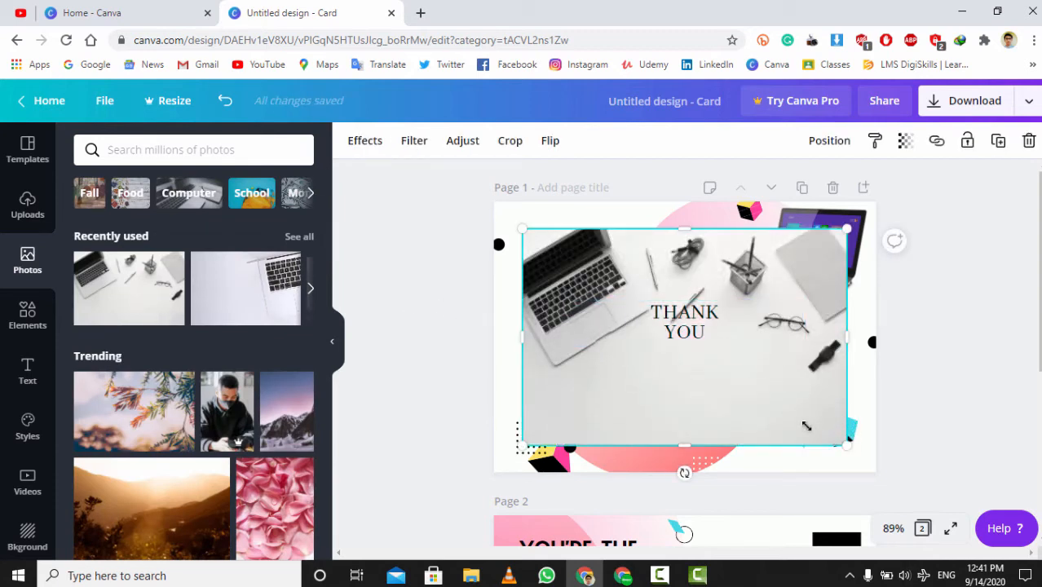
- Shrink the white desk photo on page 1, rotate it diagonally and move it partly off the card's upper-left corner
drag(806, 425, 778, 399)
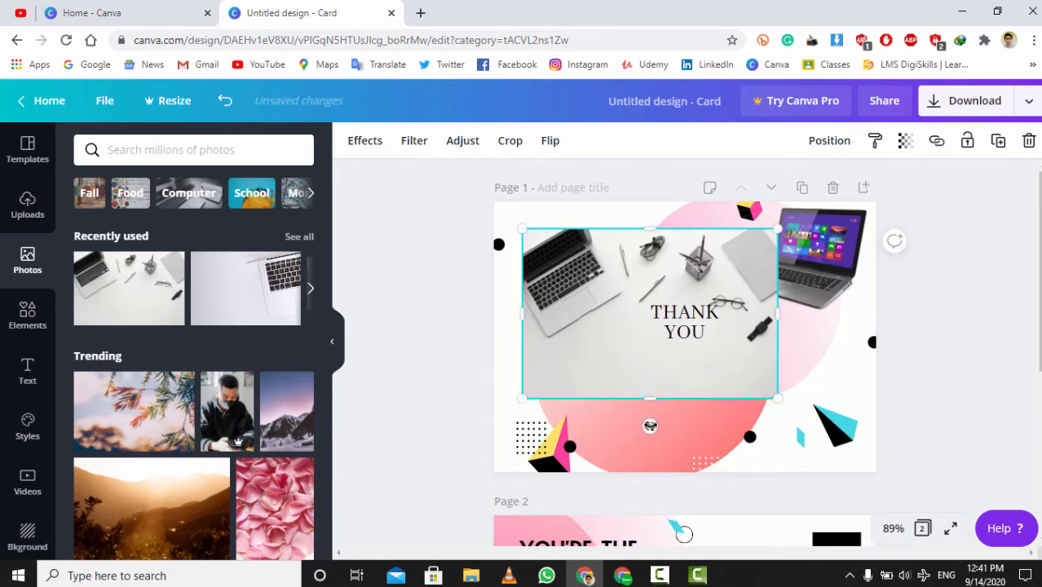
drag(670, 430, 815, 442)
drag(633, 353, 563, 319)
- Browse the ready-made text designs, add the recently used neon "PIZZA PARTY" text to page 1 and move it slightly lower
click(28, 372)
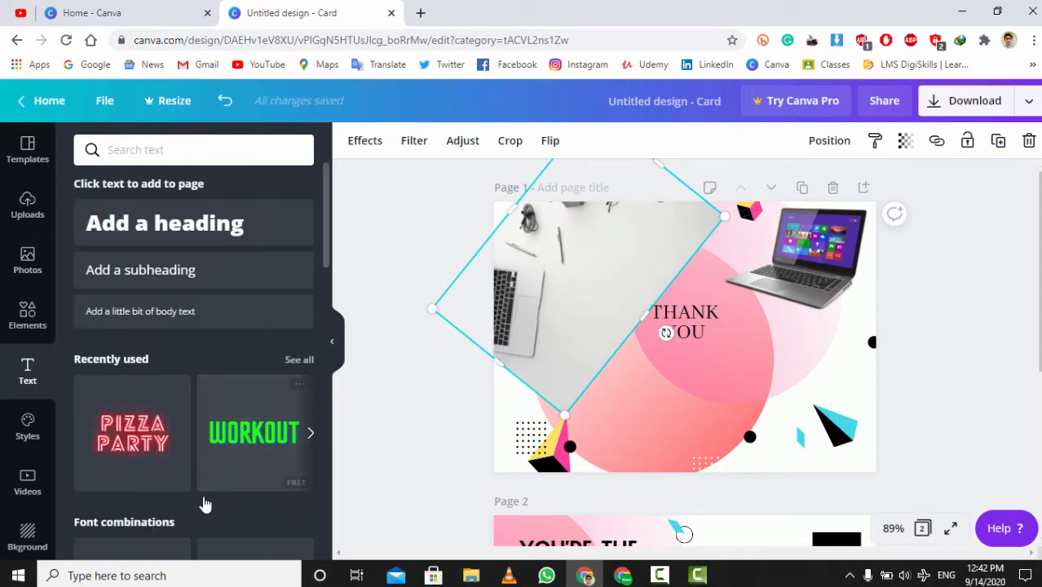
scroll(195, 489, down, 3)
scroll(237, 420, down, 3)
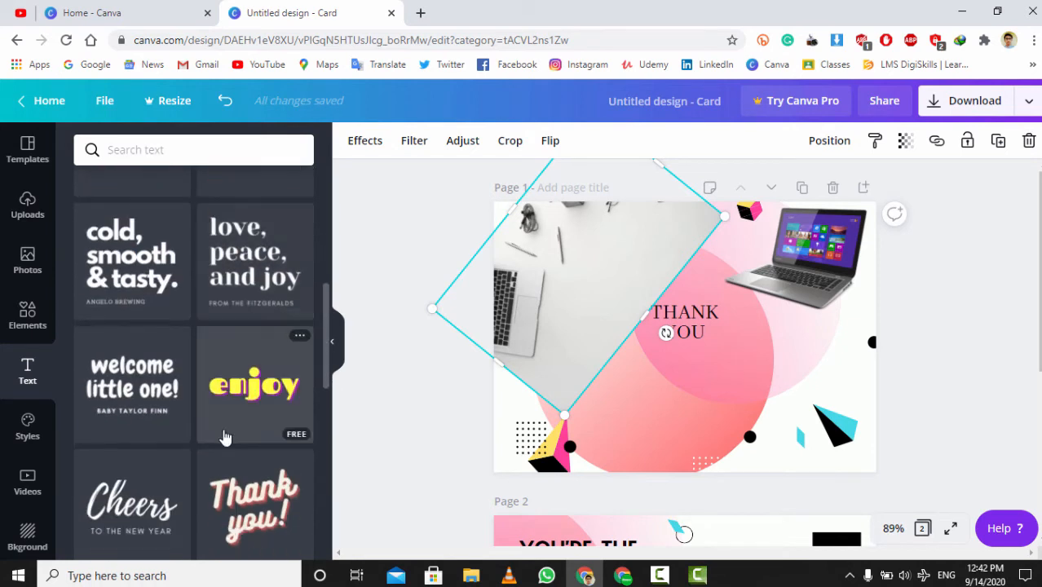
scroll(185, 317, up, 1)
scroll(184, 317, up, 6)
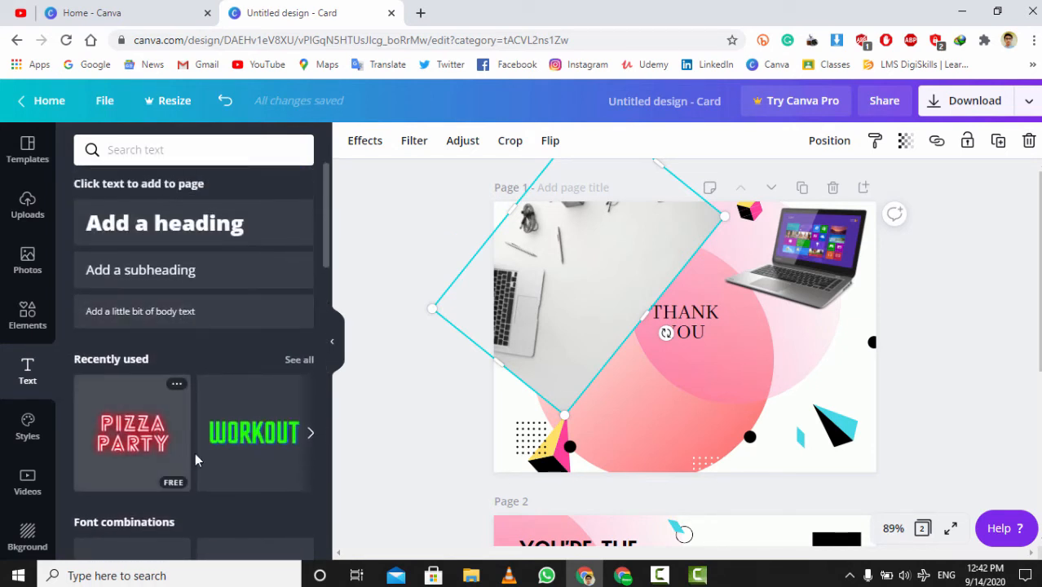
click(137, 440)
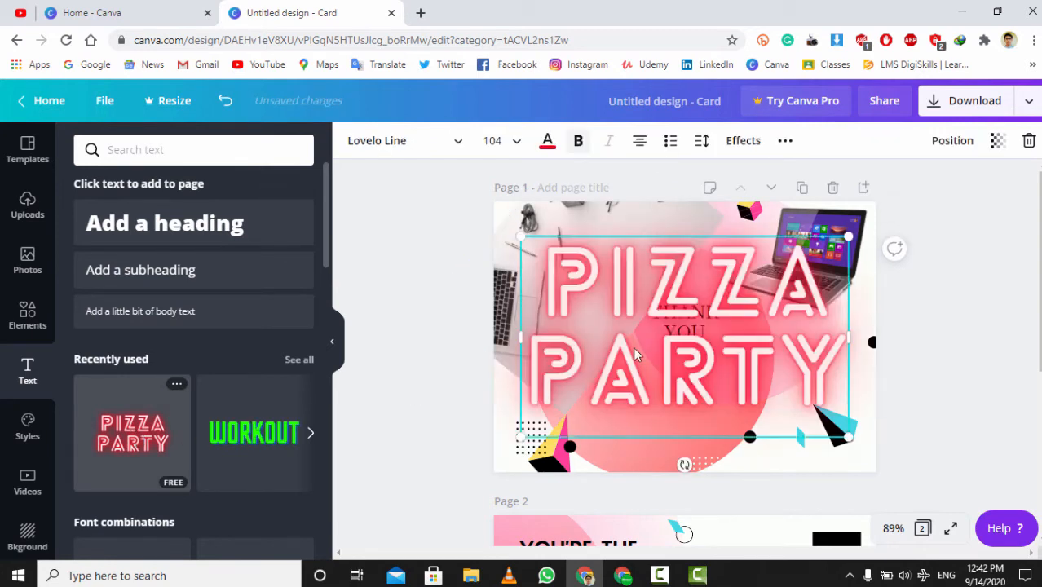
drag(731, 415, 743, 445)
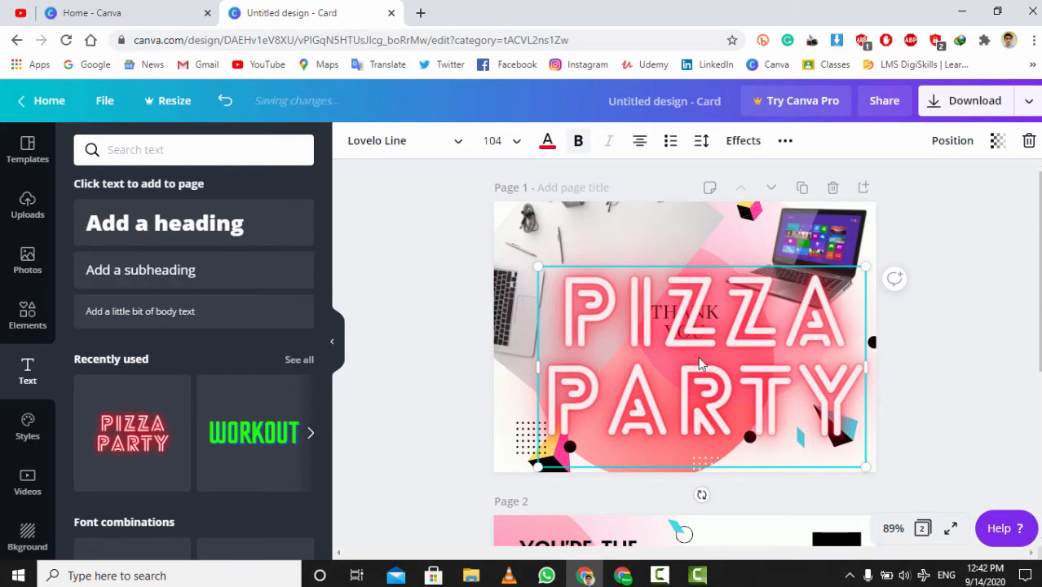
- Replace the "PIZZA PARTY" wording on page 1 with "HOW 2 TECH"
double_click(846, 410)
key(BackSpace)
key(BackSpace)
key(BackSpace)
key(BackSpace)
key(BackSpace)
key(BackSpace)
key(BackSpace)
key(BackSpace)
key(BackSpace)
key(BackSpace)
key(BackSpace)
text(HOW 2 TECH)
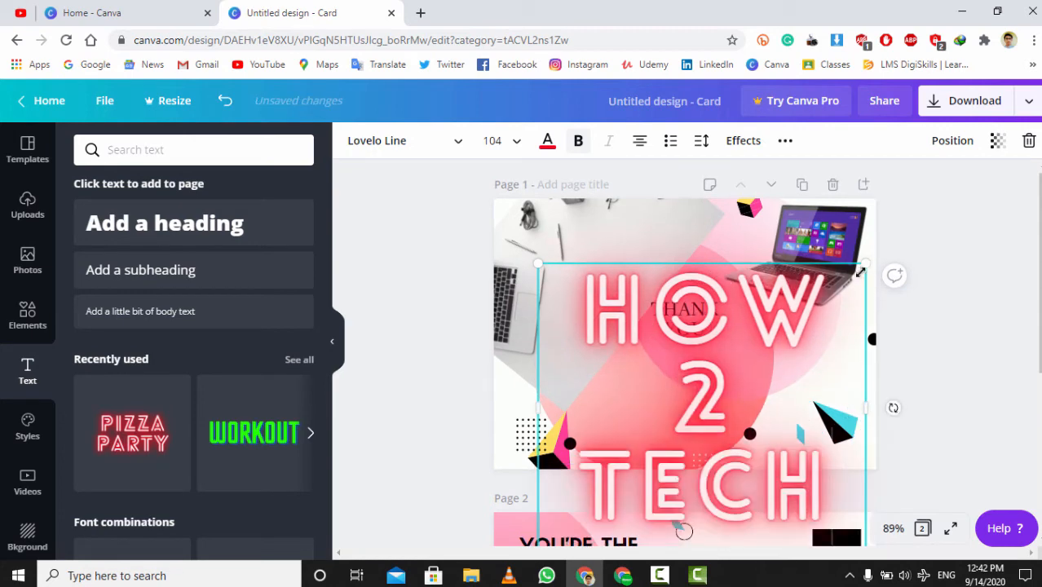
- Shrink the "HOW 2 TECH" text to size 59.2 and place it over the middle of page 1
drag(860, 272, 769, 439)
scroll(779, 495, down, 2)
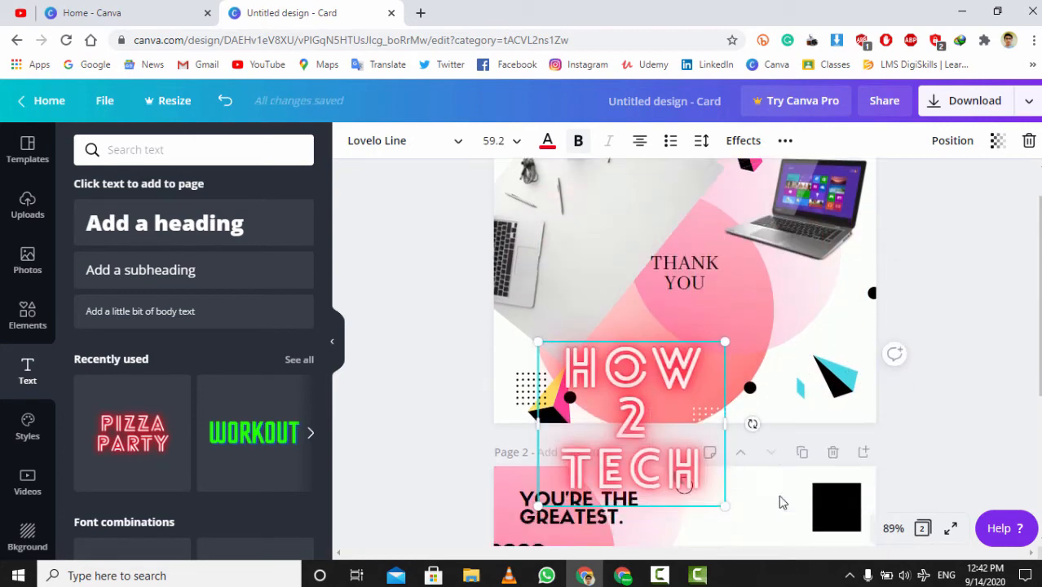
drag(654, 352, 727, 321)
scroll(726, 343, up, 2)
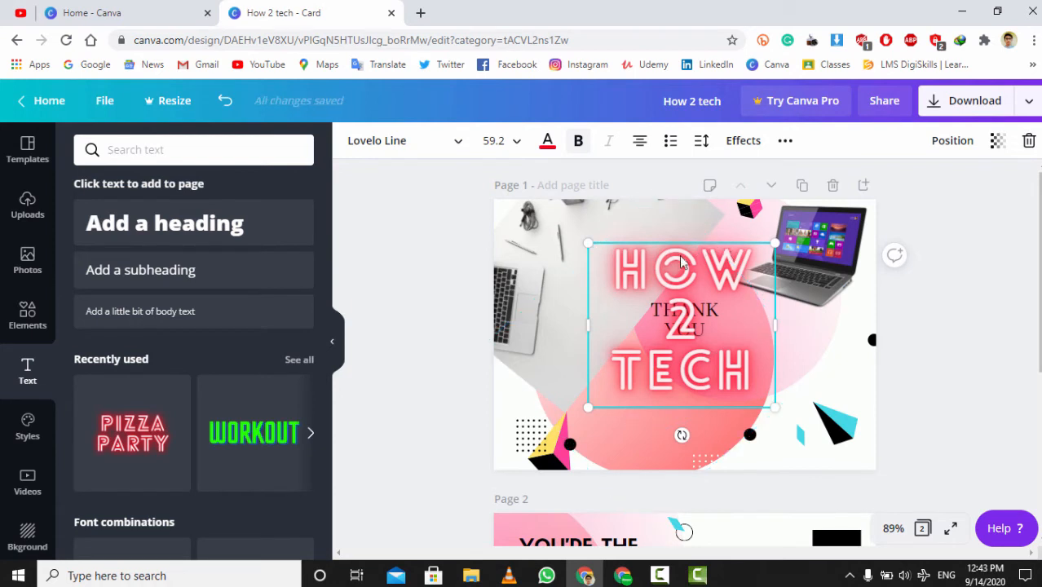
- Apply the trending Cooper Hewitt and Montserrat Classic style with the dark grey, off-white and red palette to page 1
click(16, 431)
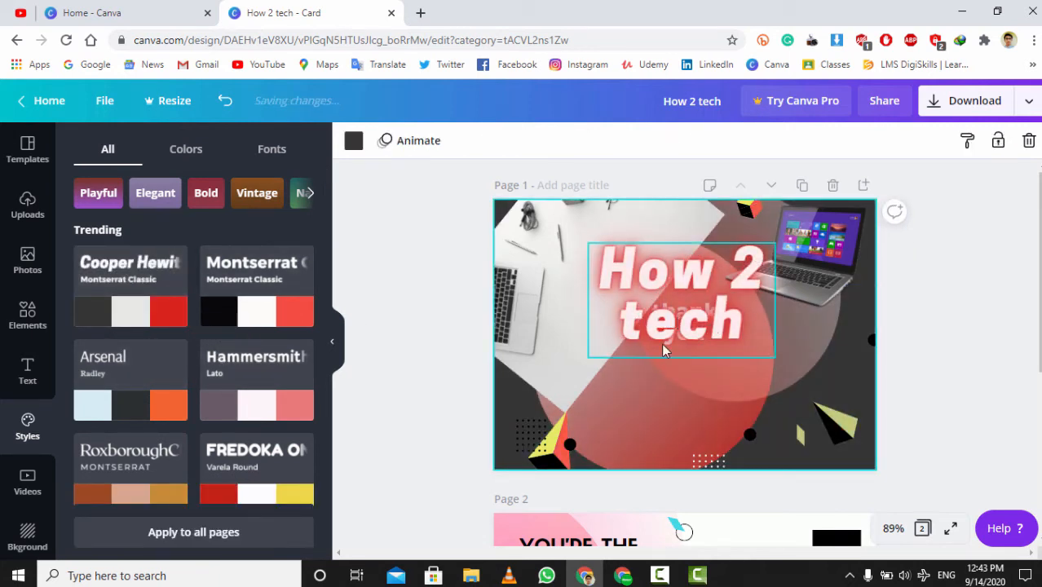
scroll(3, 477, down, 1)
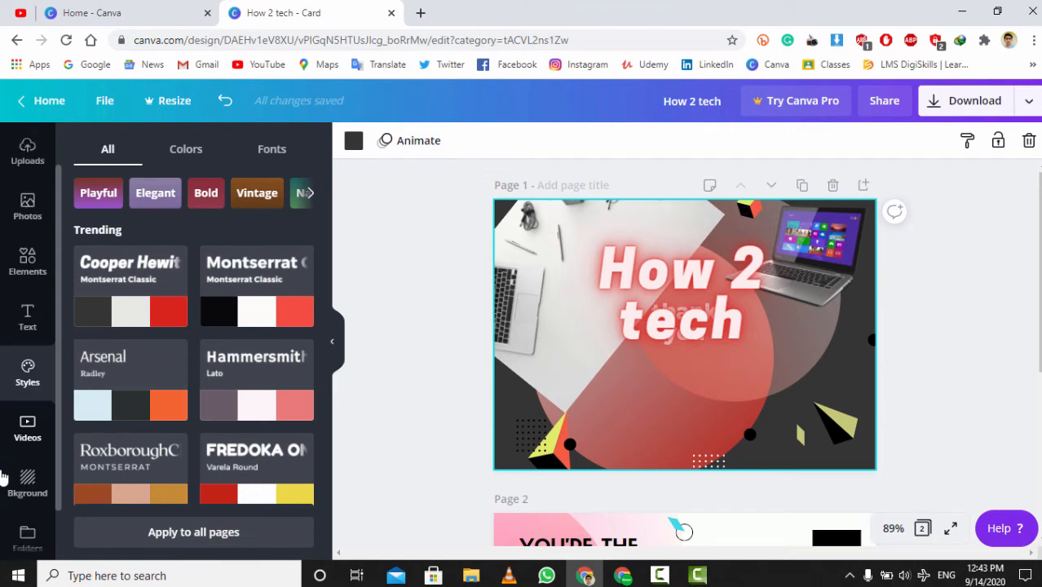
- Try the Block animation on page 1 and reset the page's animation to None
click(385, 142)
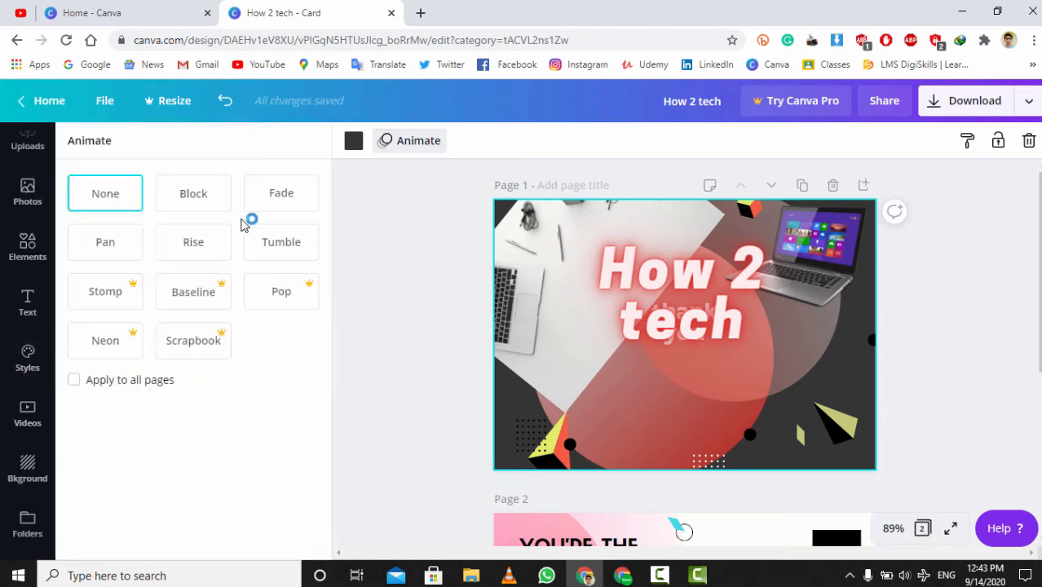
click(189, 209)
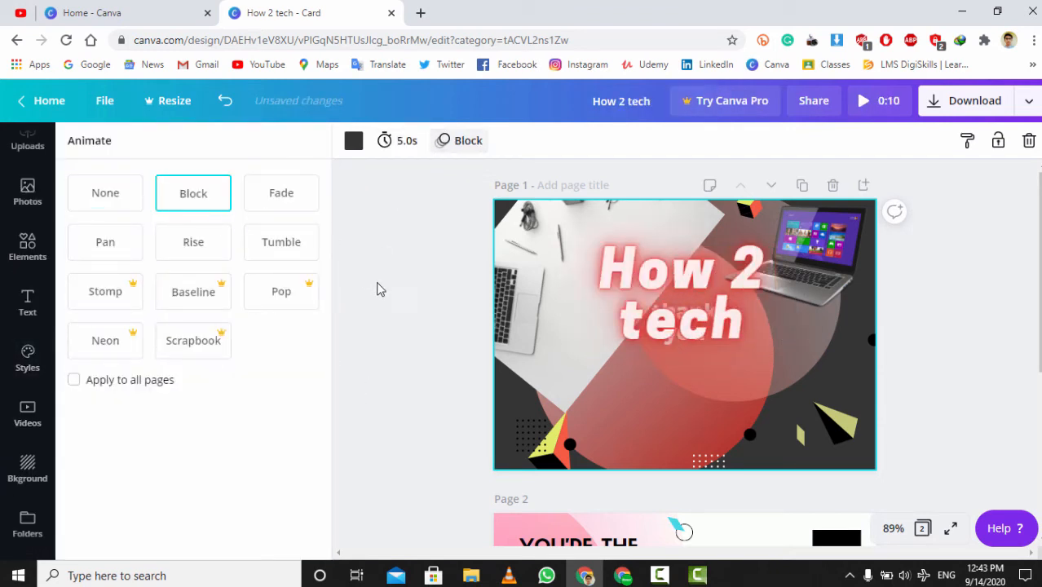
click(385, 288)
click(448, 151)
click(113, 209)
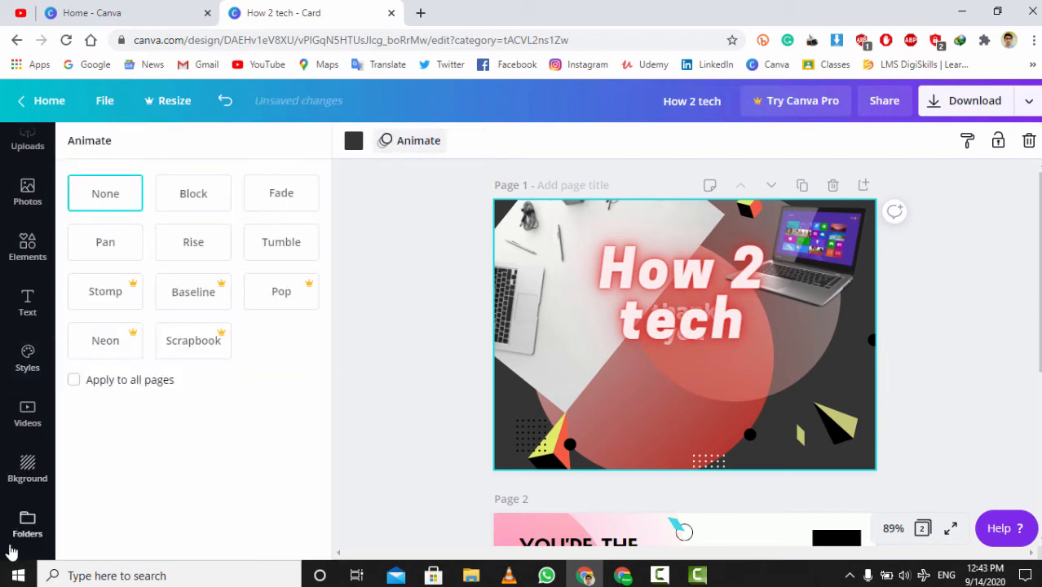
scroll(12, 553, down, 1)
click(412, 403)
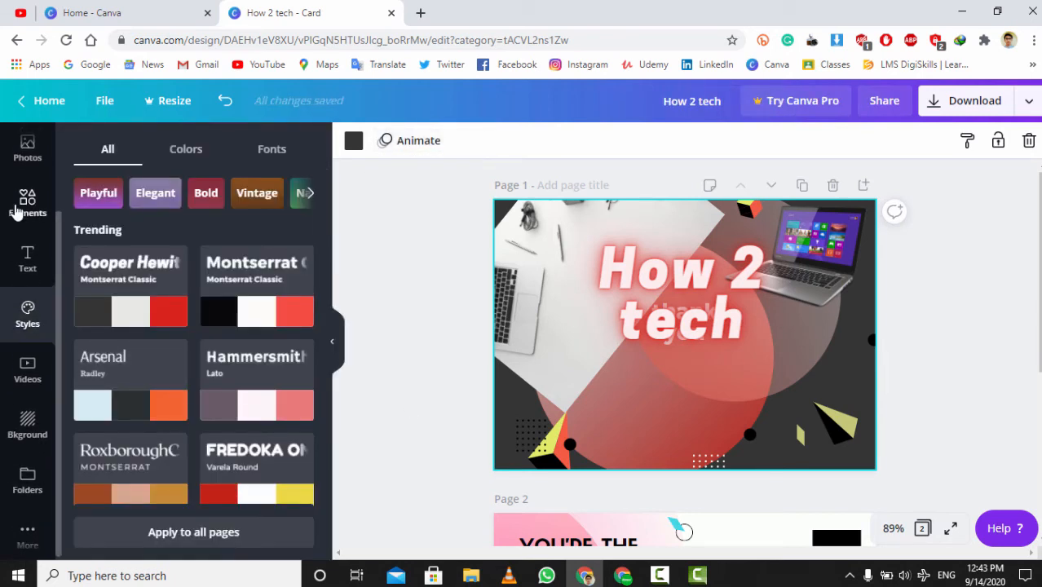
- Browse the available design elements, including the lines, shapes, frames, stickers and charts
scroll(17, 210, up, 1)
click(22, 319)
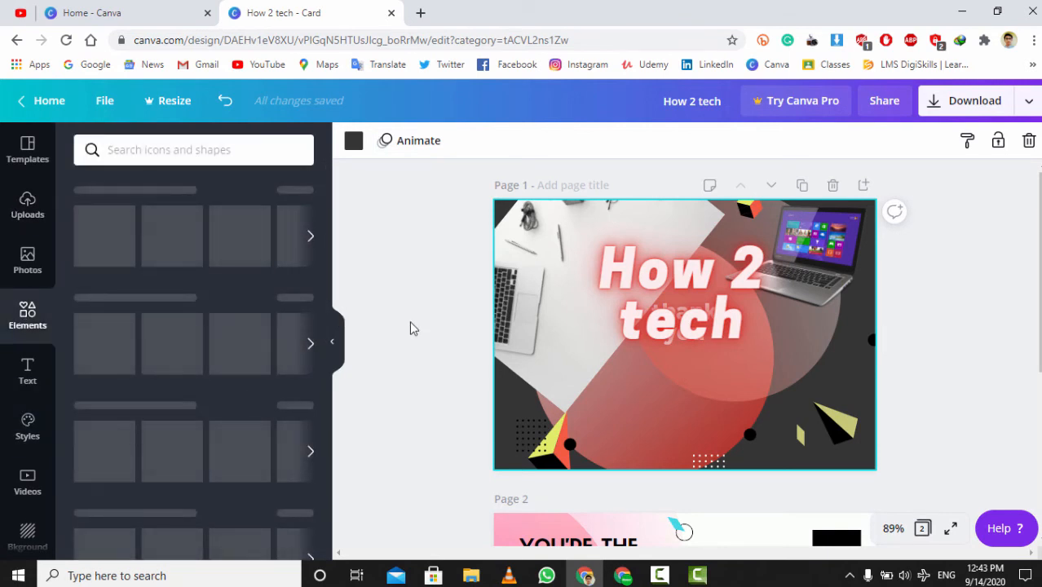
scroll(175, 463, down, 3)
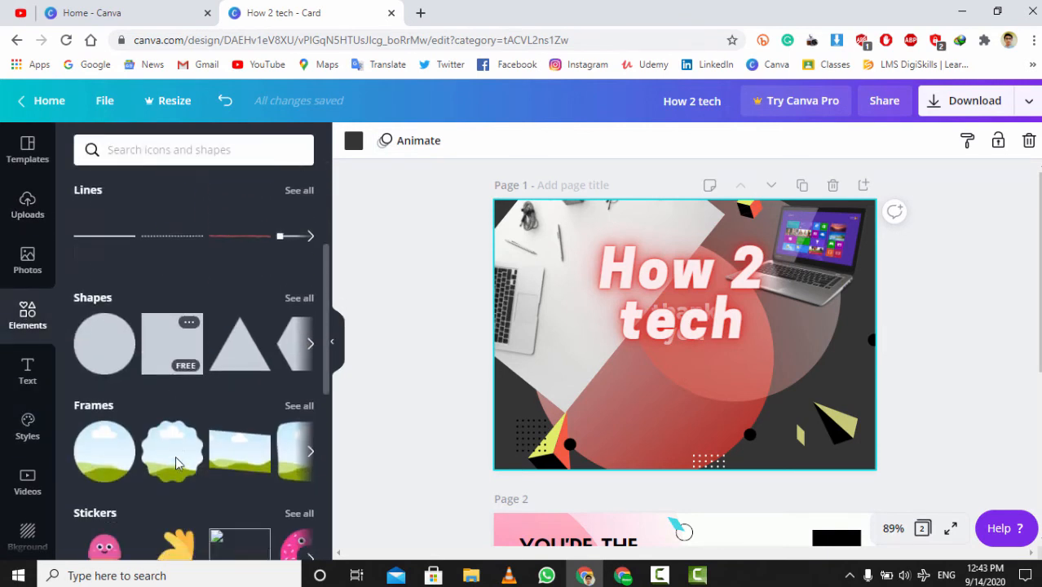
scroll(177, 464, down, 2)
- Download all pages of the card as a PDF Print file, without crop marks and bleed
click(958, 103)
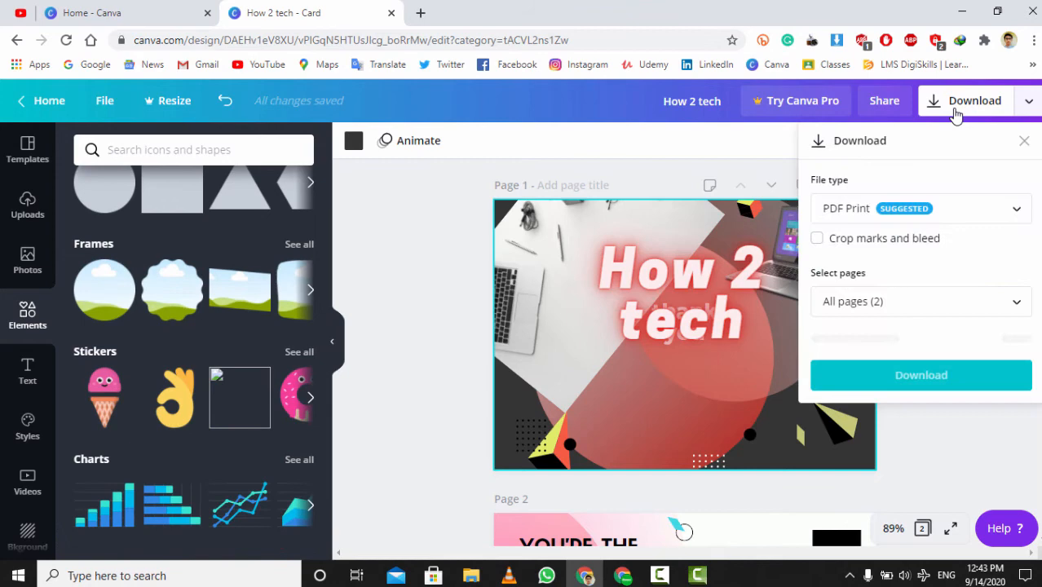
click(1026, 143)
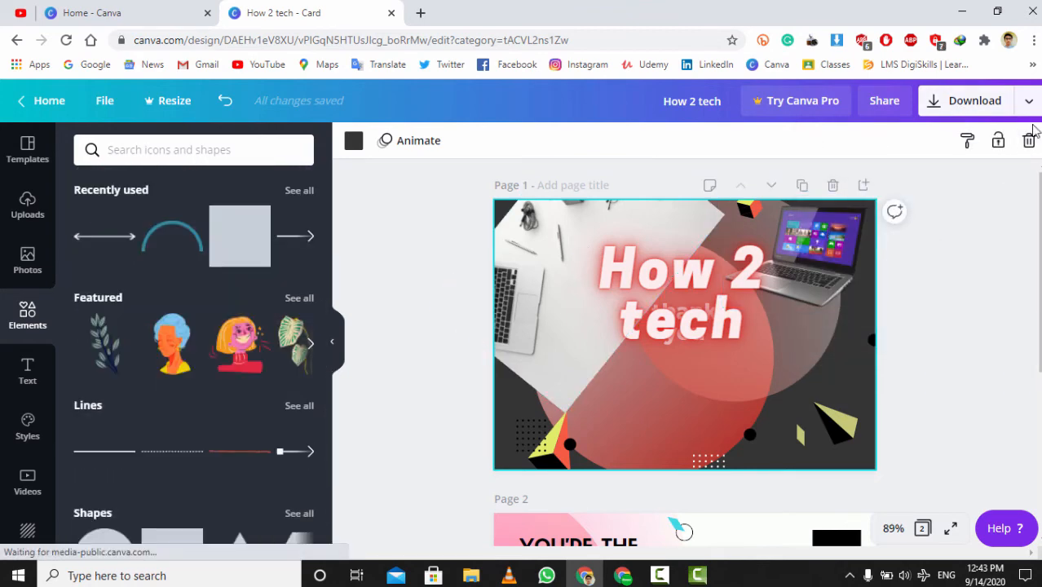
click(983, 101)
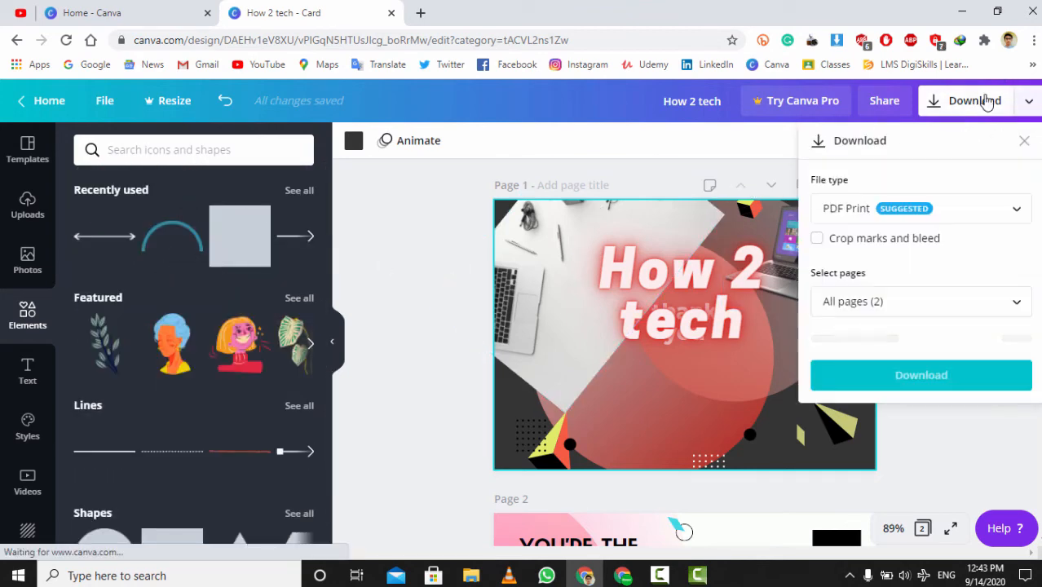
click(950, 304)
click(952, 306)
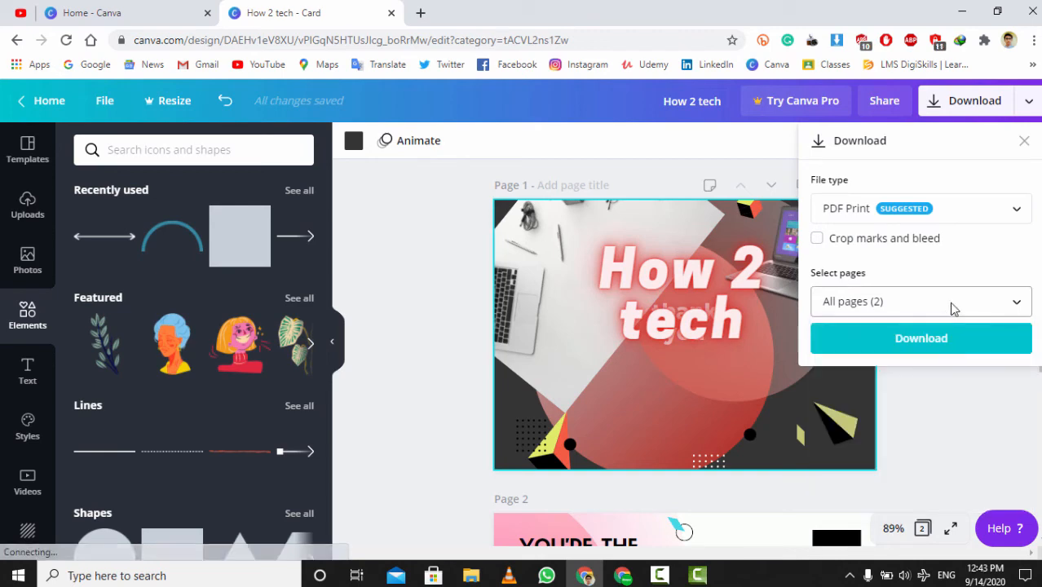
click(952, 303)
click(966, 305)
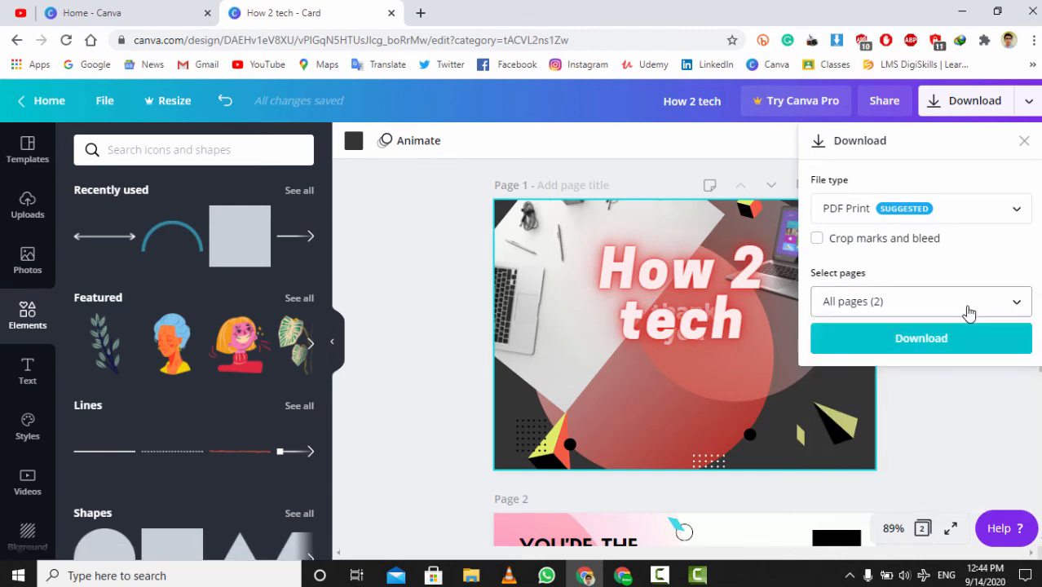
click(953, 338)
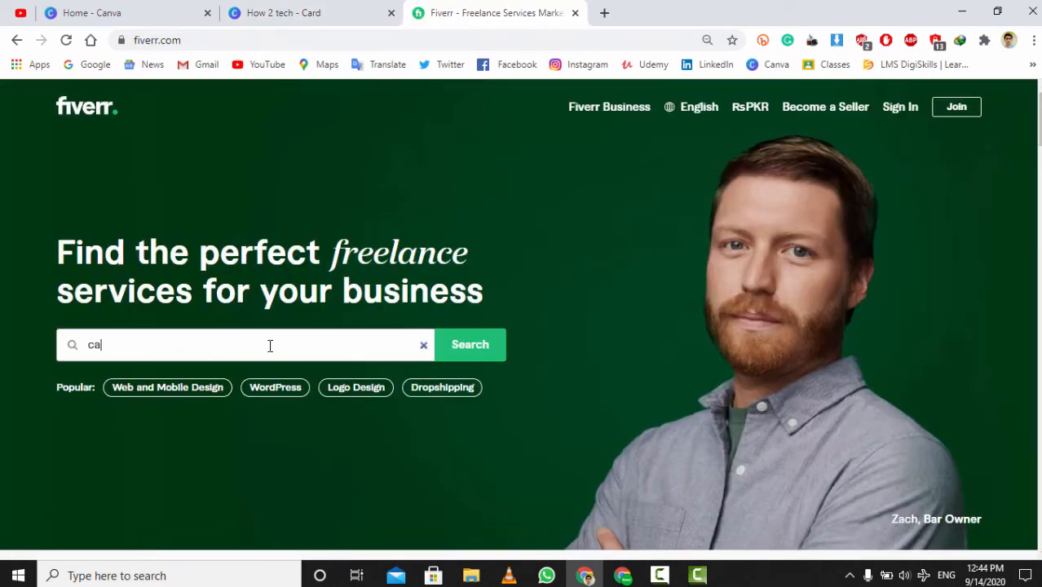
- Switch to Fiverr, search for "canva design" services and examine the offered gigs with their ratings and starting prices
click(270, 346)
text(canva d)
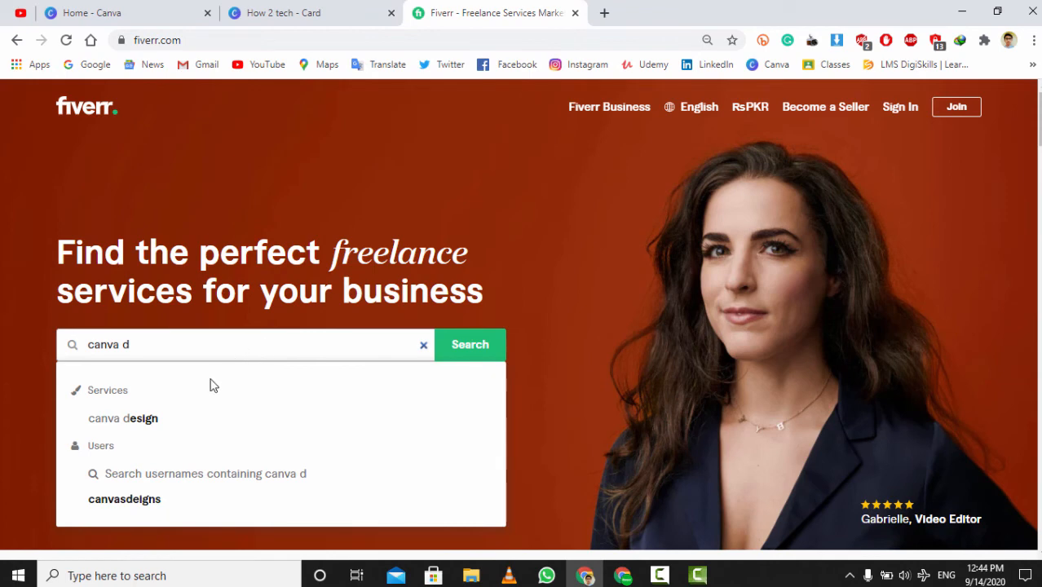
click(150, 420)
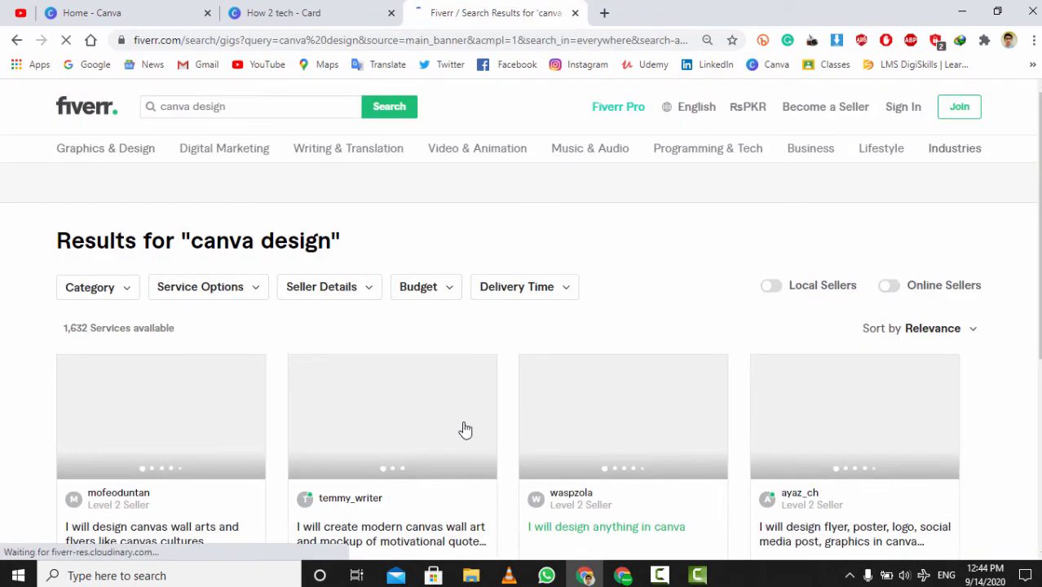
scroll(392, 444, down, 1)
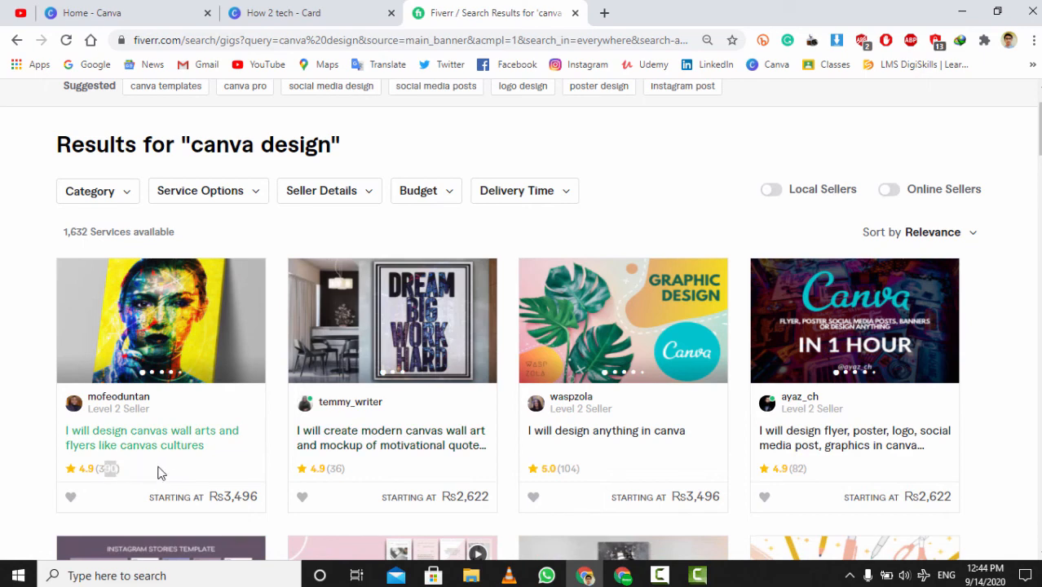
scroll(840, 468, down, 2)
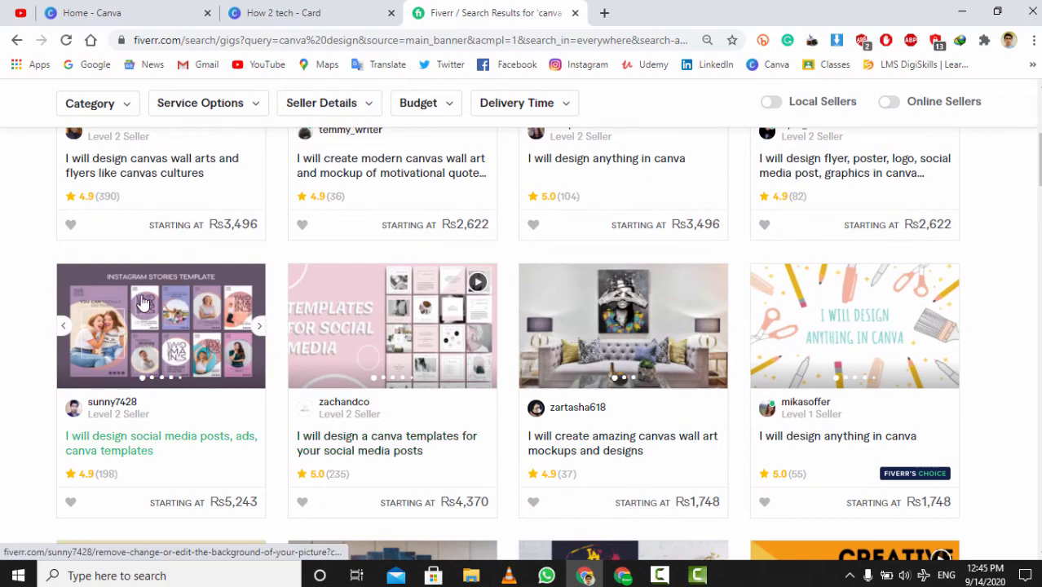
scroll(142, 302, up, 3)
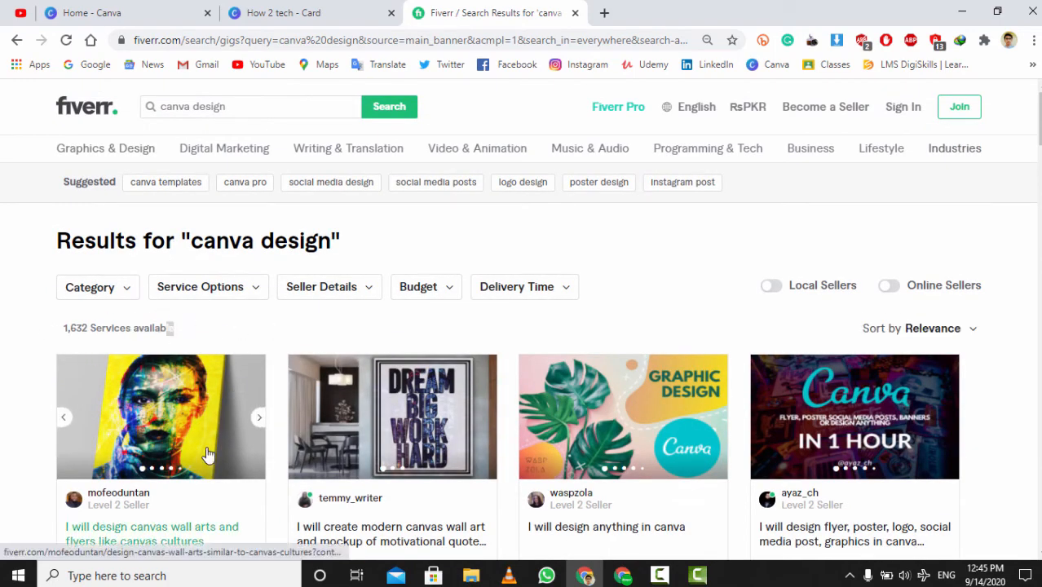
scroll(208, 454, down, 4)
scroll(208, 455, down, 5)
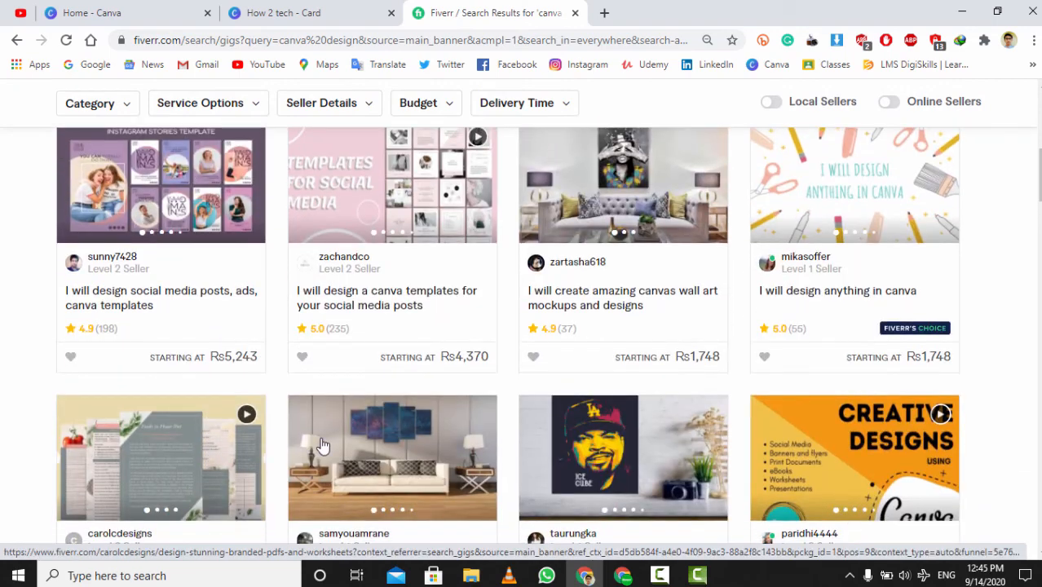